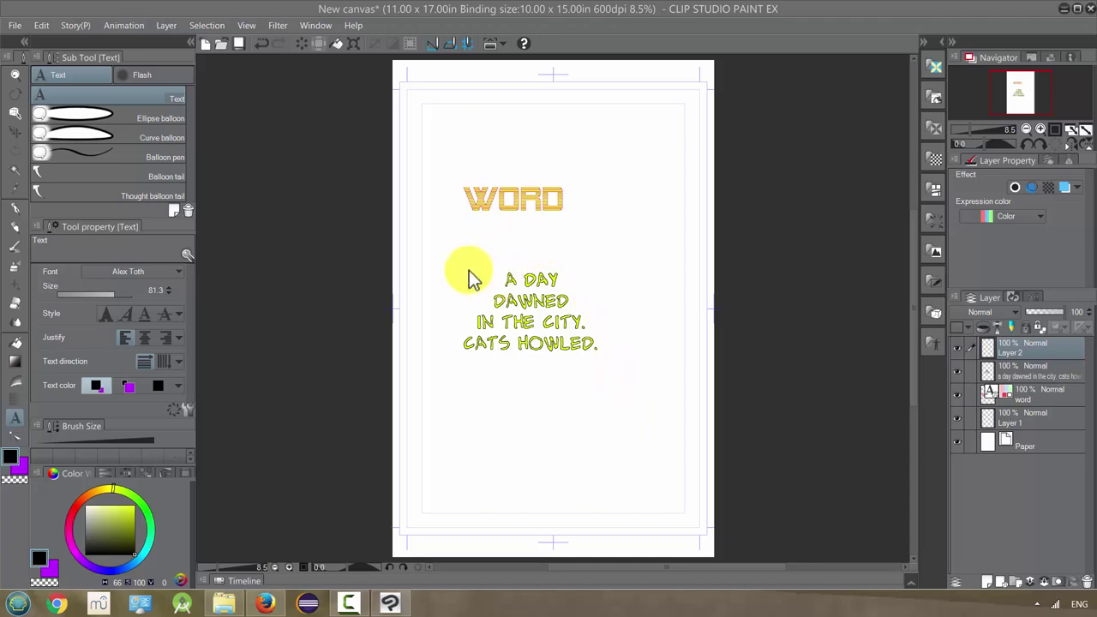
# - Close the old text page without saving it
pyautogui.click(16, 28)
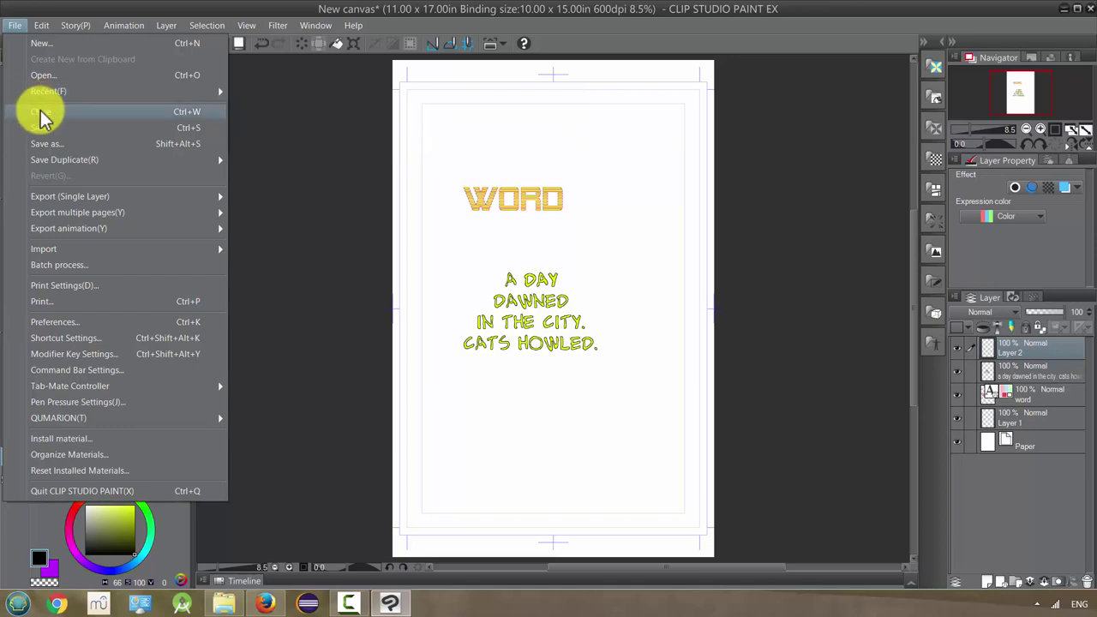
pyautogui.moveTo(51, 103)
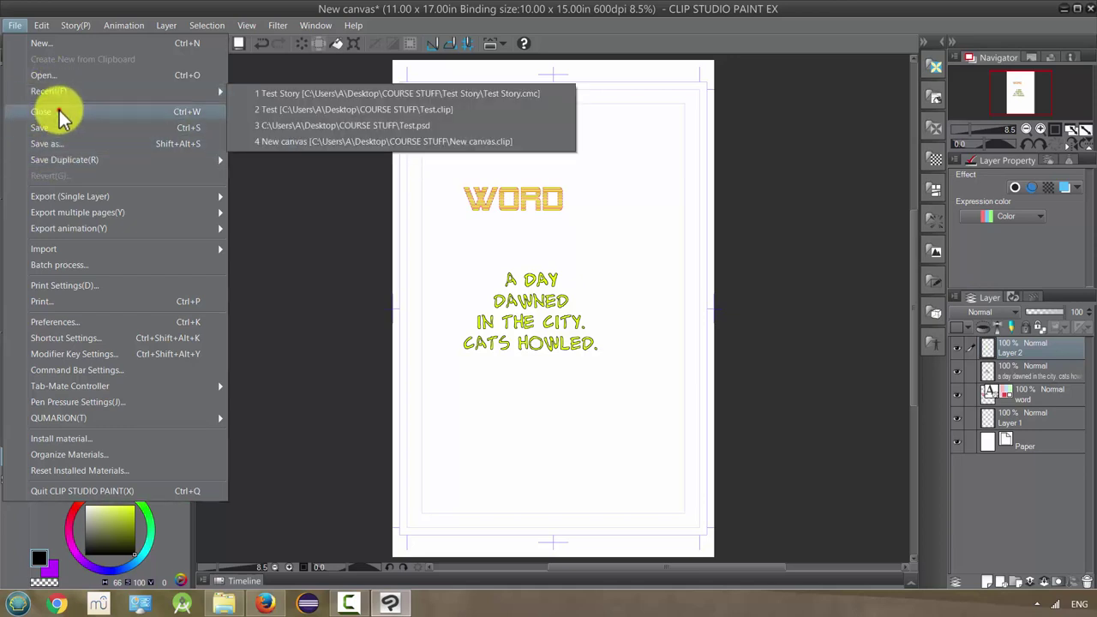
pyautogui.click(57, 112)
pyautogui.click(556, 234)
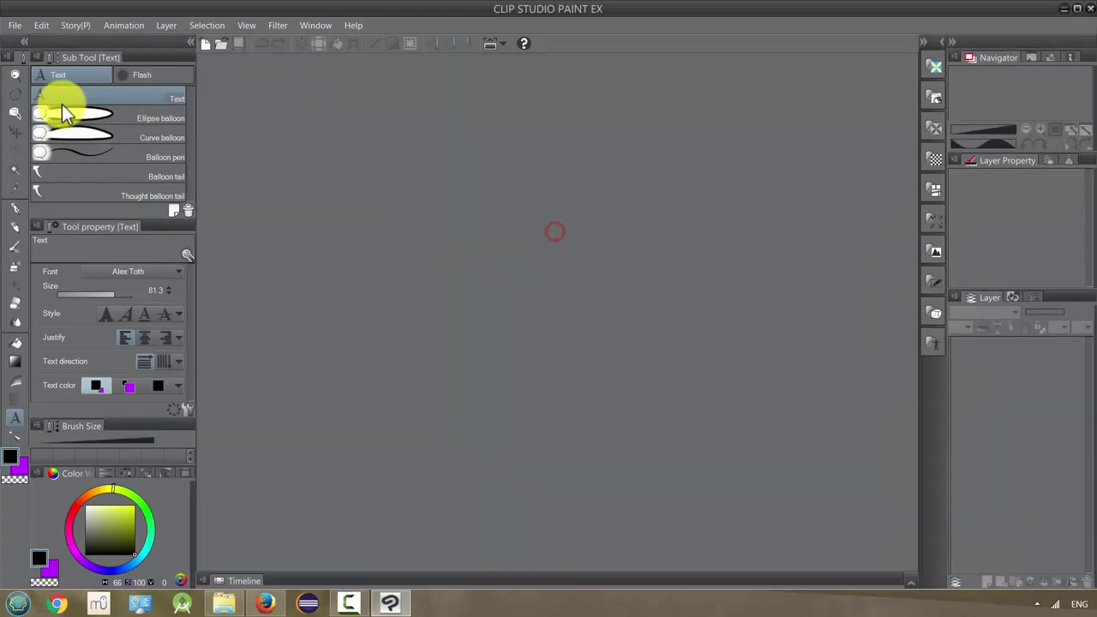
# - Create a new 11 x 17 in, 600 dpi canvas from the Classic Comic preset
pyautogui.click(14, 25)
pyautogui.click(35, 41)
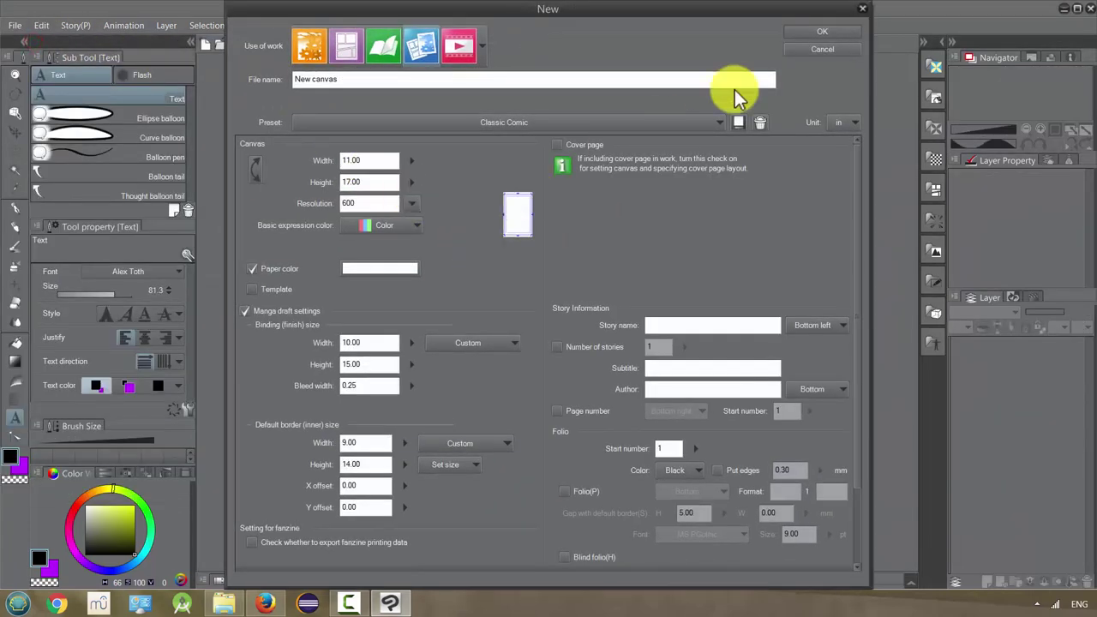
pyautogui.click(817, 33)
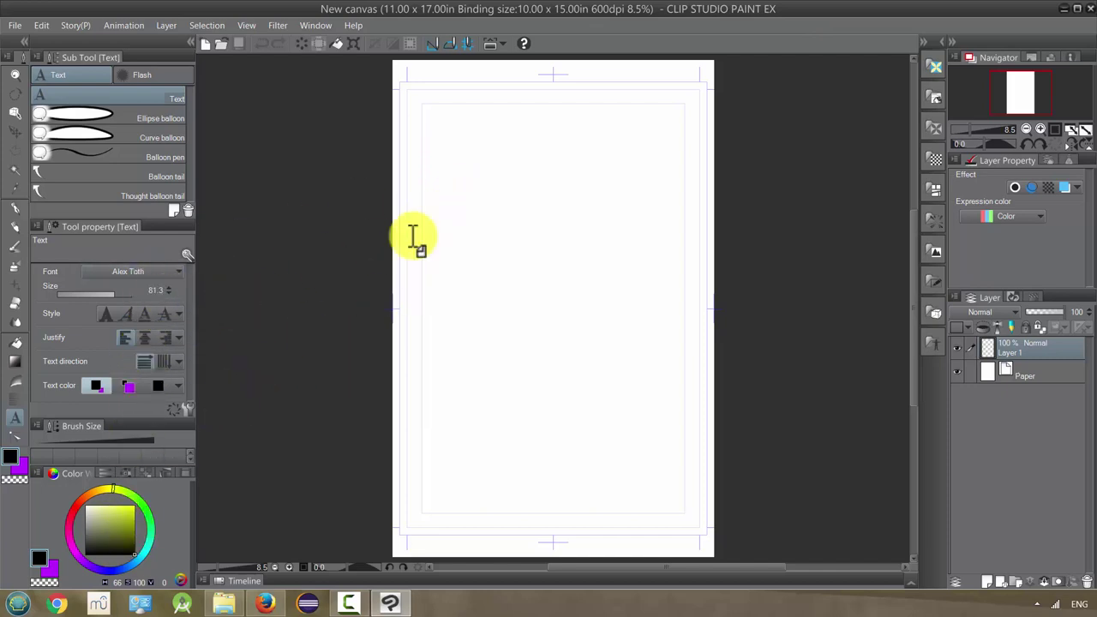
# - Add a text box typing THESE ARE / SOME GREAT / WORDS. on three lines
pyautogui.click(472, 199)
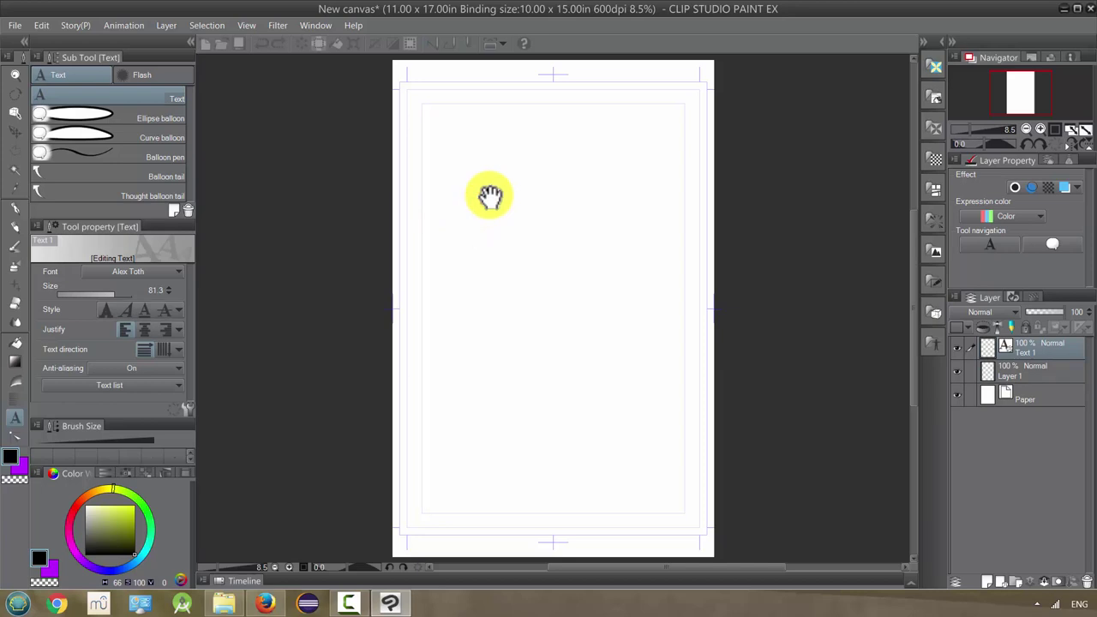
pyautogui.write('THESE AR')
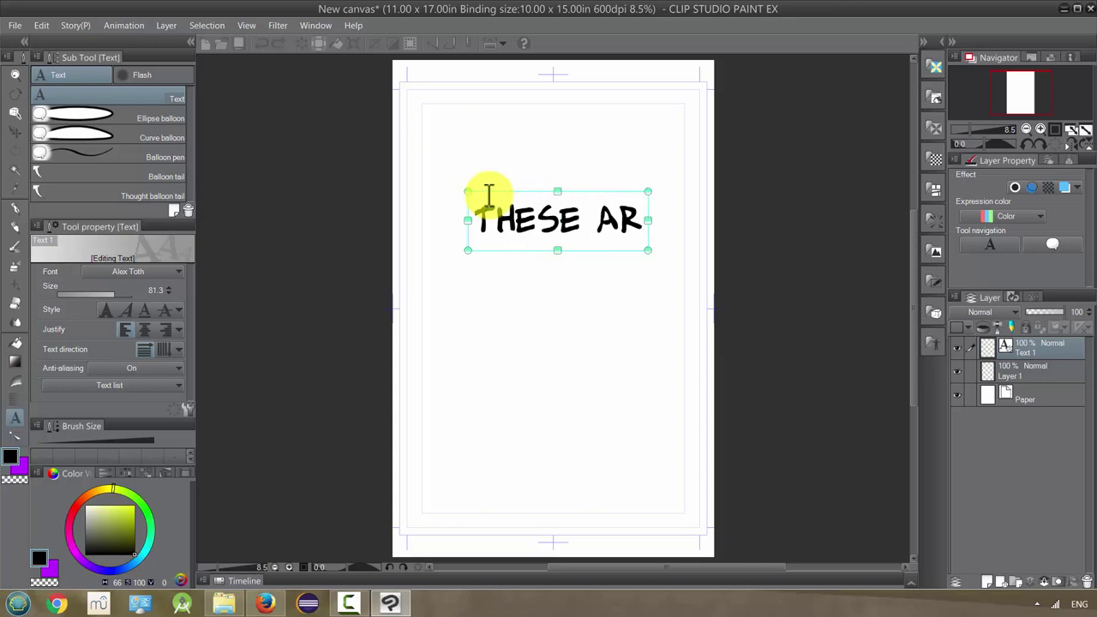
pyautogui.write('E')
pyautogui.press('Return')
pyautogui.write('SOME GREAT')
pyautogui.press('Return')
pyautogui.write('WORDS.')
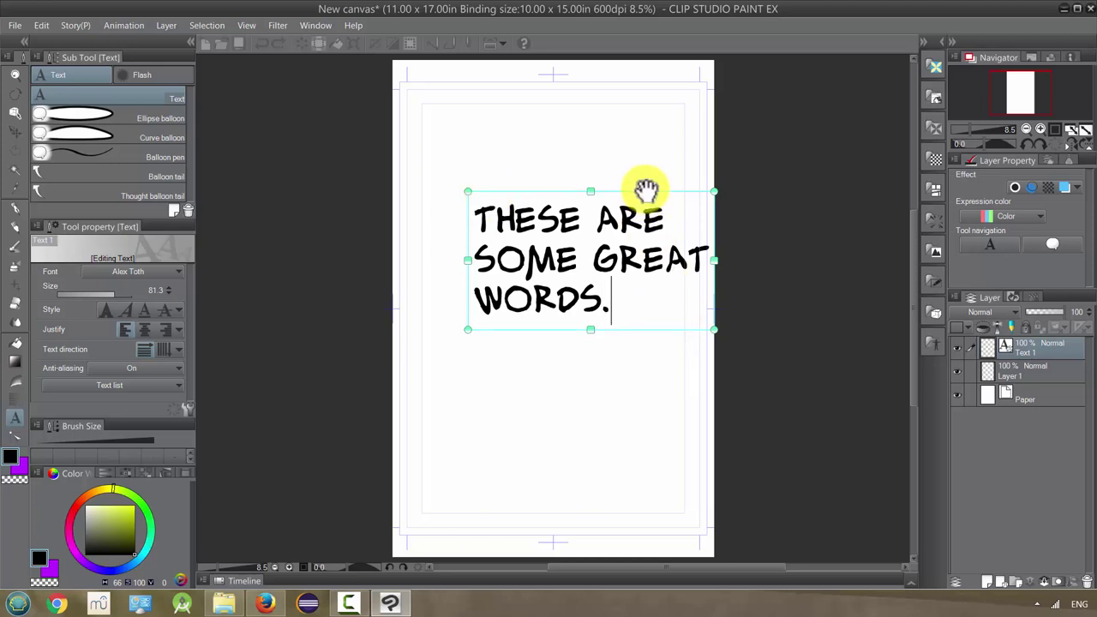
# - Centre-justify all the text lines and narrow the text box so they reflow
pyautogui.moveTo(646, 189); pyautogui.dragTo(550, 240)
pyautogui.moveTo(504, 300); pyautogui.dragTo(416, 245)
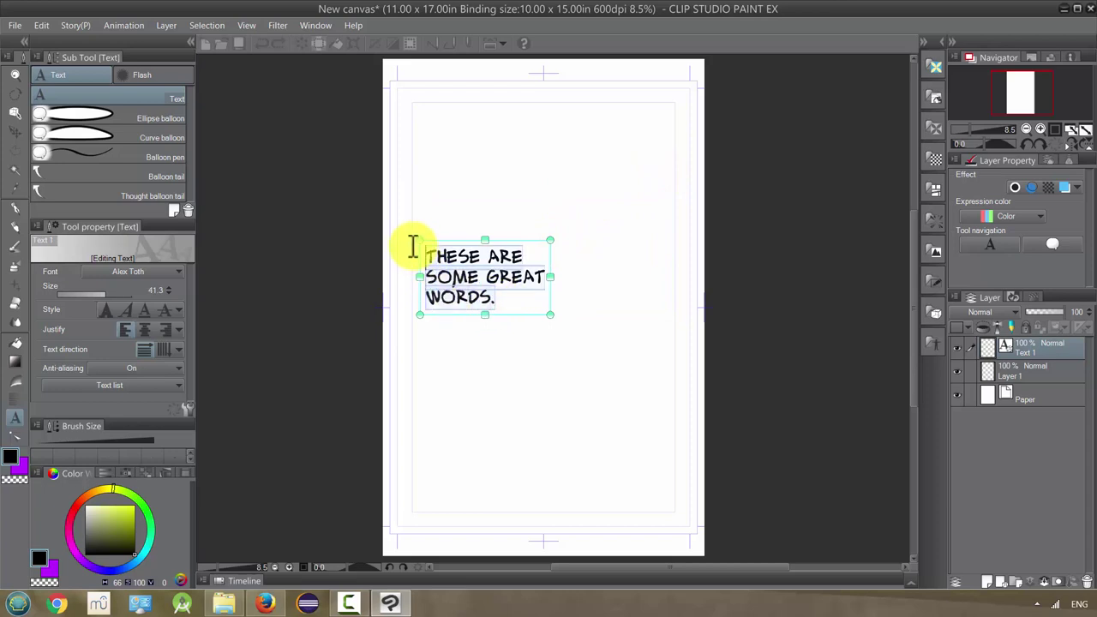
pyautogui.click(145, 330)
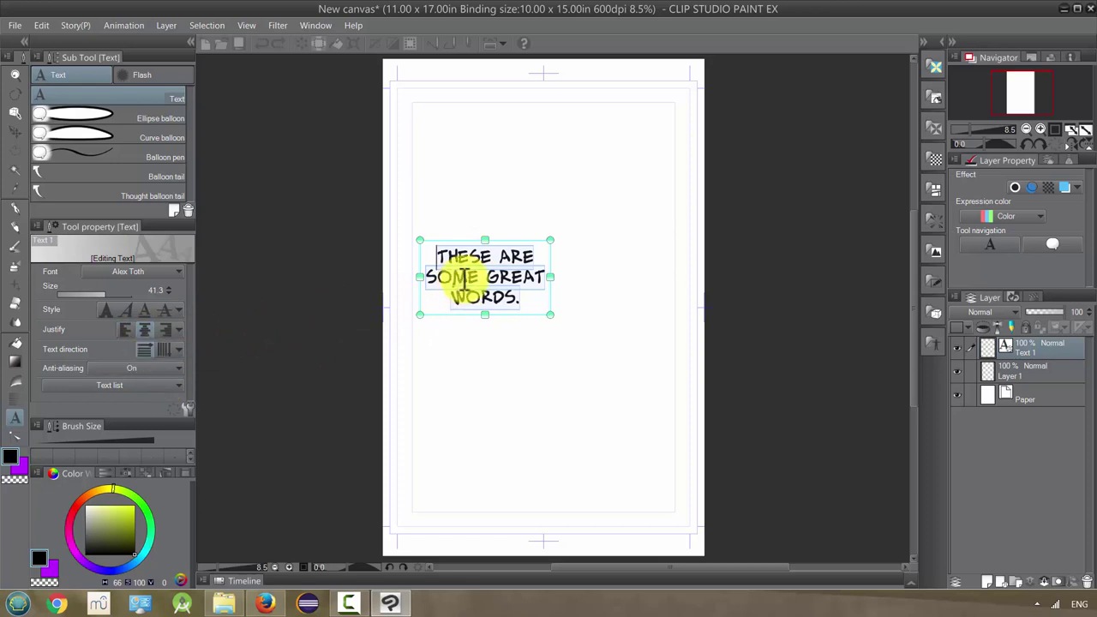
pyautogui.moveTo(547, 244); pyautogui.dragTo(538, 246)
# - Set up the G-pen in red on Layer 1
pyautogui.click(1002, 371)
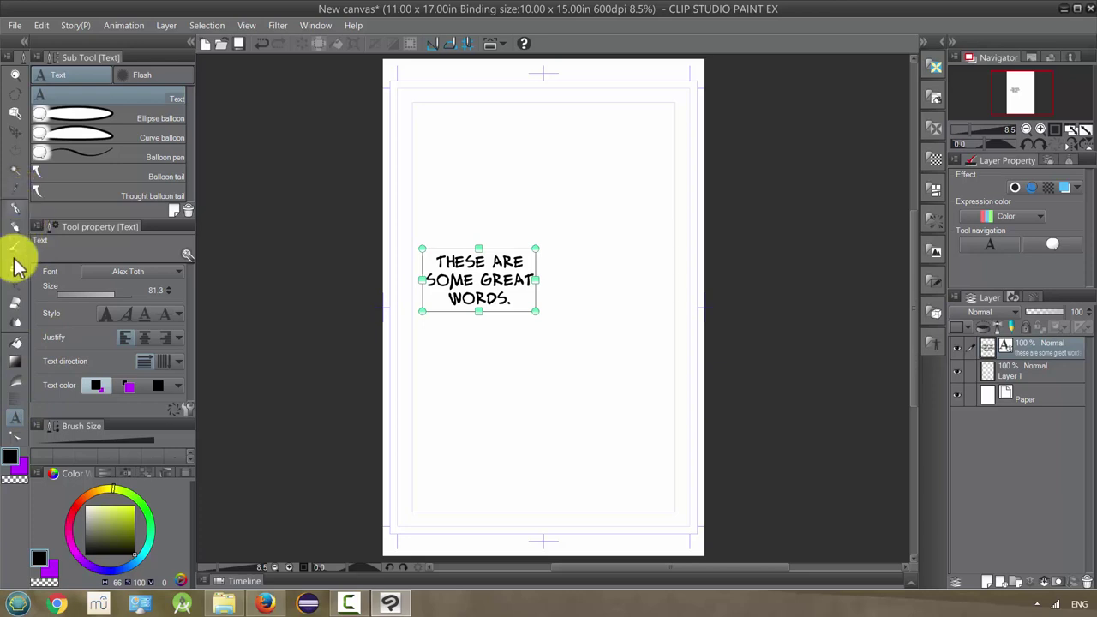
pyautogui.click(14, 208)
pyautogui.click(81, 509)
pyautogui.click(134, 506)
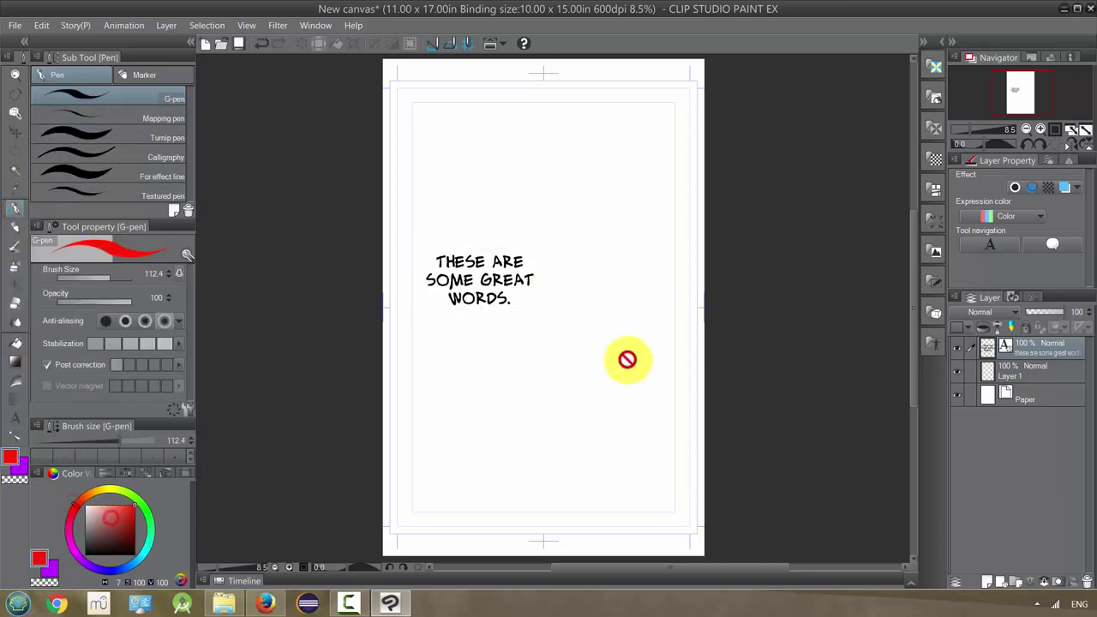
pyautogui.click(1023, 372)
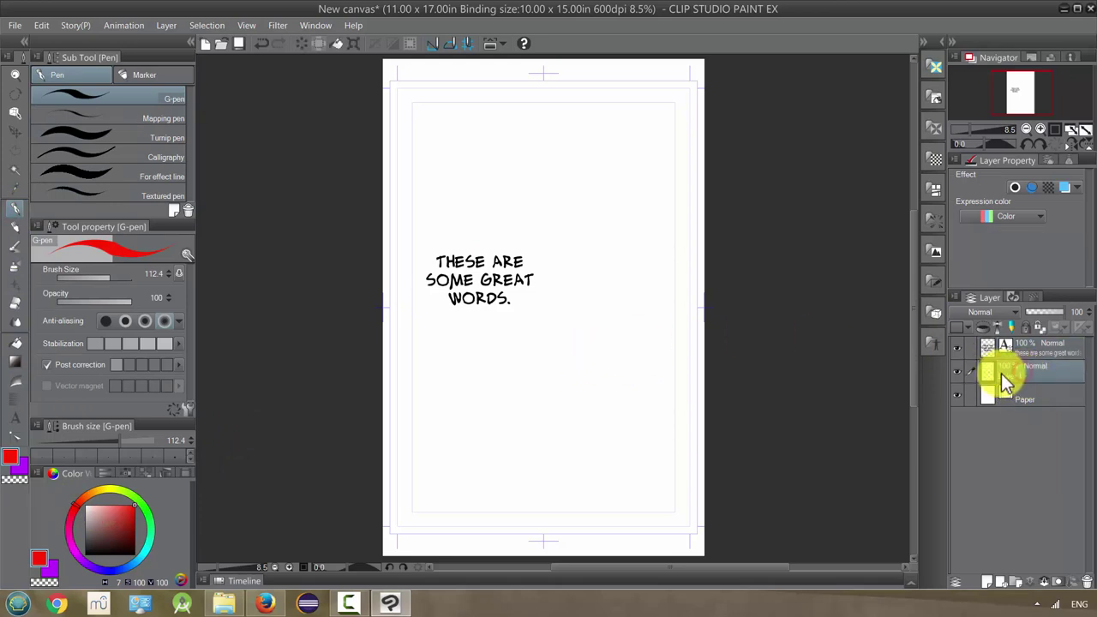
# - Draw a red face with two spiral eyes, a nose and an open mouth
pyautogui.moveTo(572, 358); pyautogui.dragTo(529, 373)
pyautogui.moveTo(642, 345)
pyautogui.mouseDown()
pyautogui.moveTo(588, 351)
pyautogui.moveTo(613, 353)
pyautogui.moveTo(604, 359)
pyautogui.mouseUp()
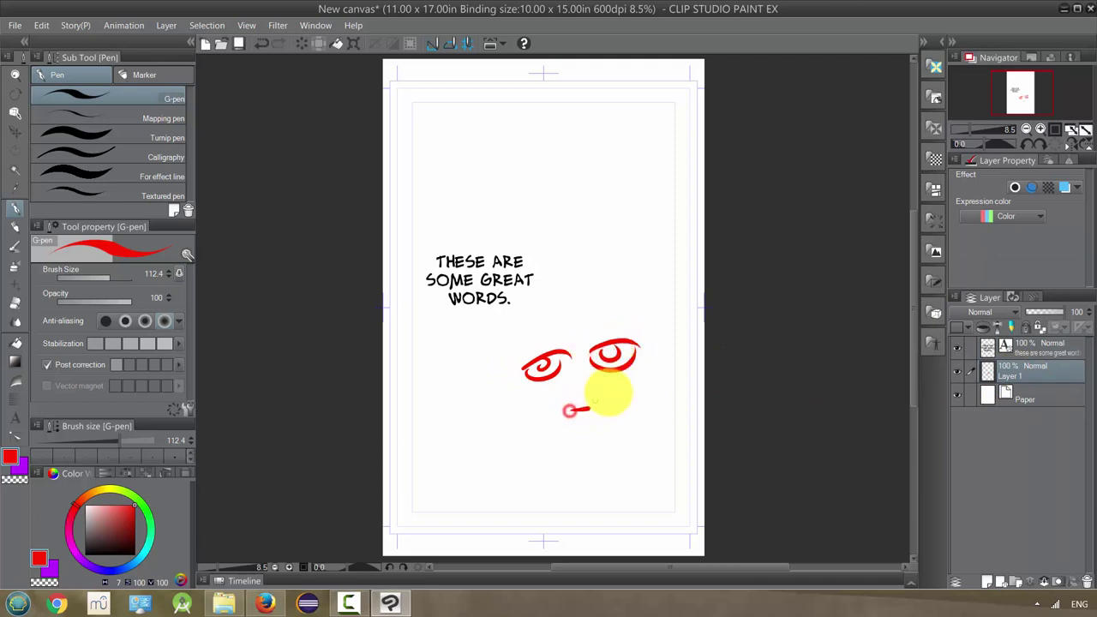
pyautogui.moveTo(571, 409)
pyautogui.mouseDown()
pyautogui.moveTo(572, 437)
pyautogui.moveTo(601, 454)
pyautogui.moveTo(567, 462)
pyautogui.moveTo(582, 440)
pyautogui.mouseUp()
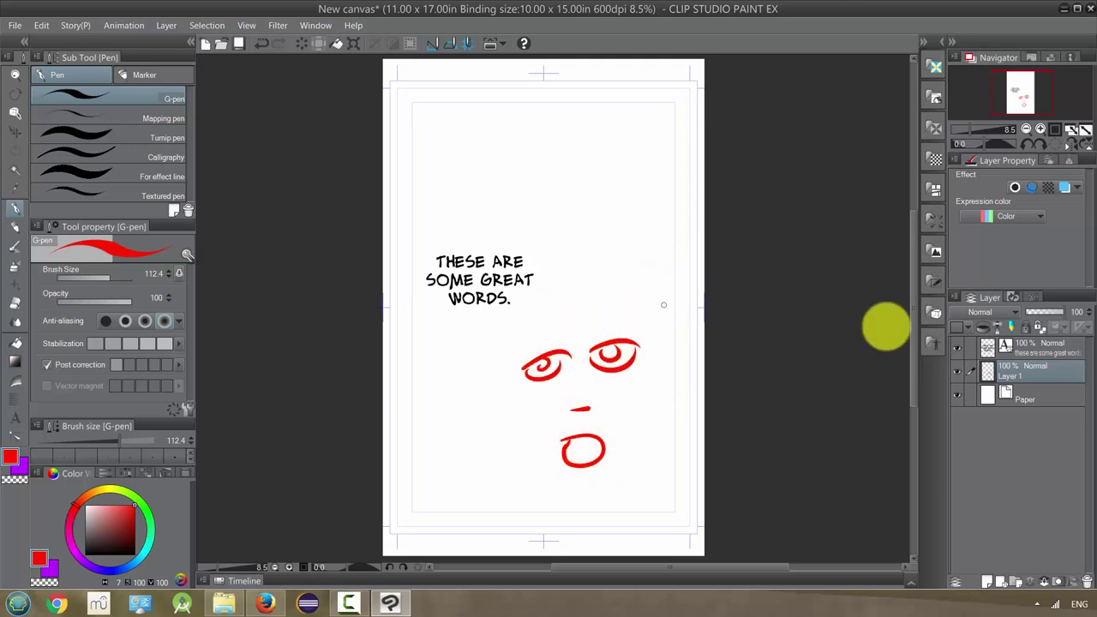
pyautogui.click(1024, 350)
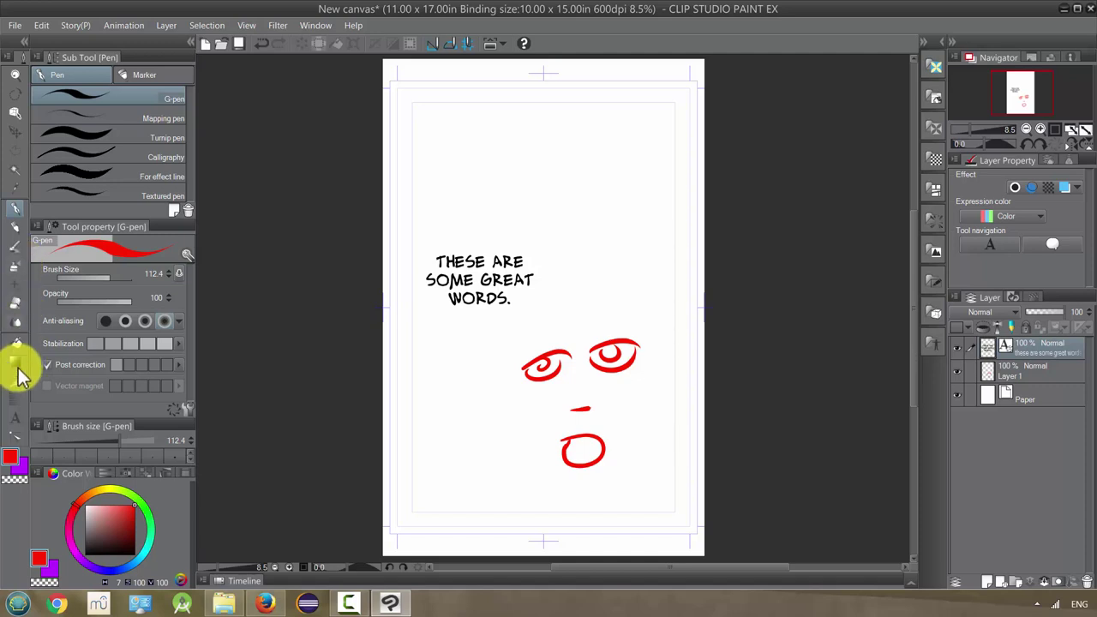
# - Select the Ellipse balloon sub tool with black main colour and white sub colour
pyautogui.click(15, 418)
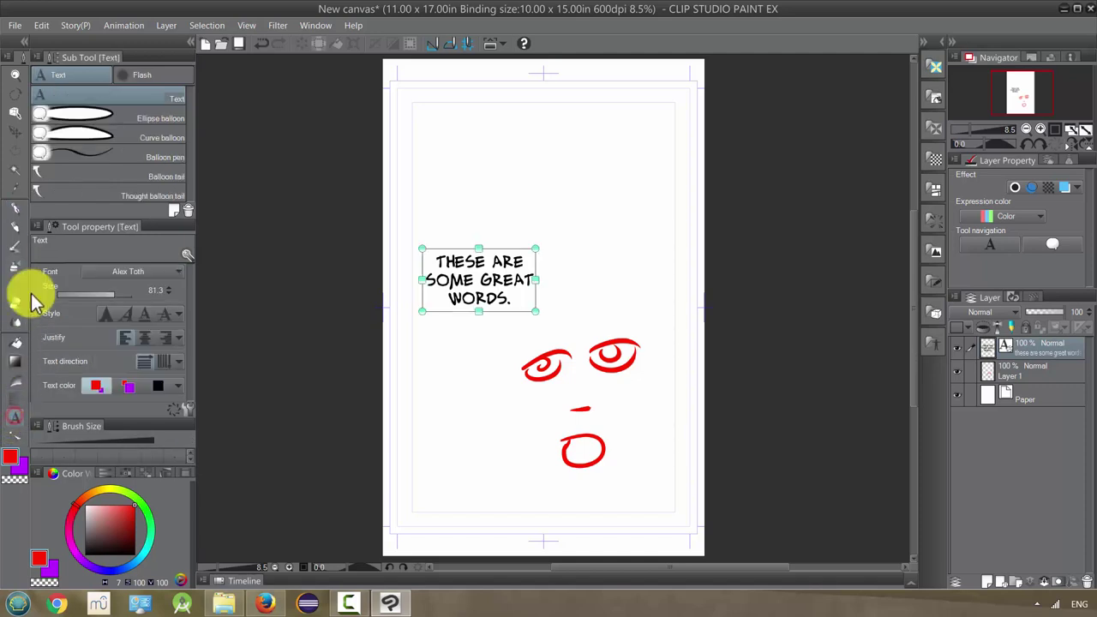
pyautogui.click(124, 120)
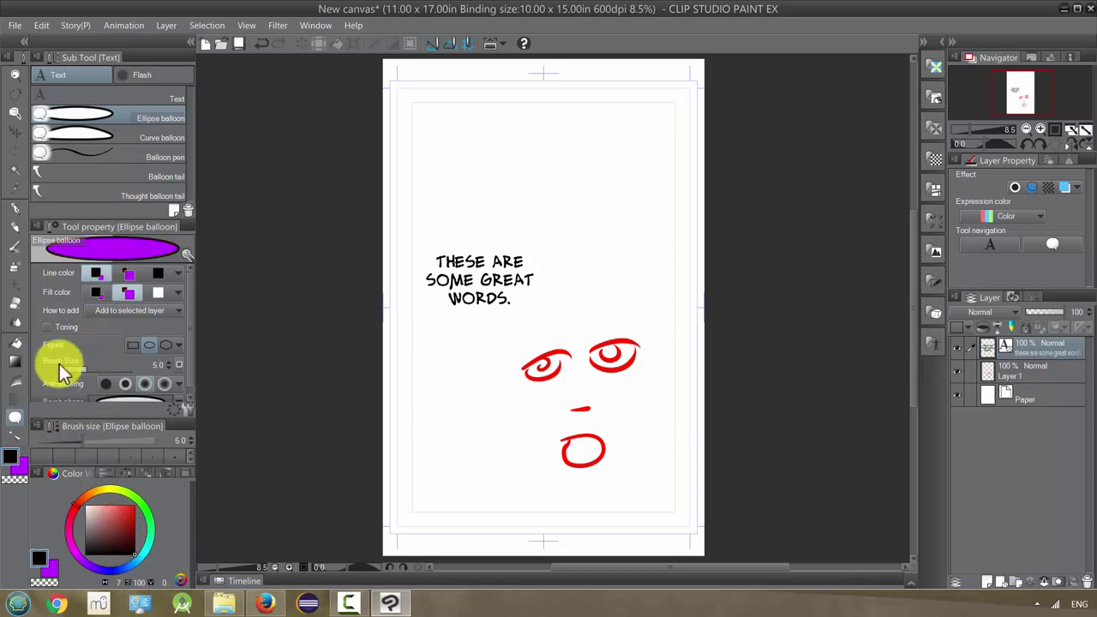
pyautogui.click(19, 472)
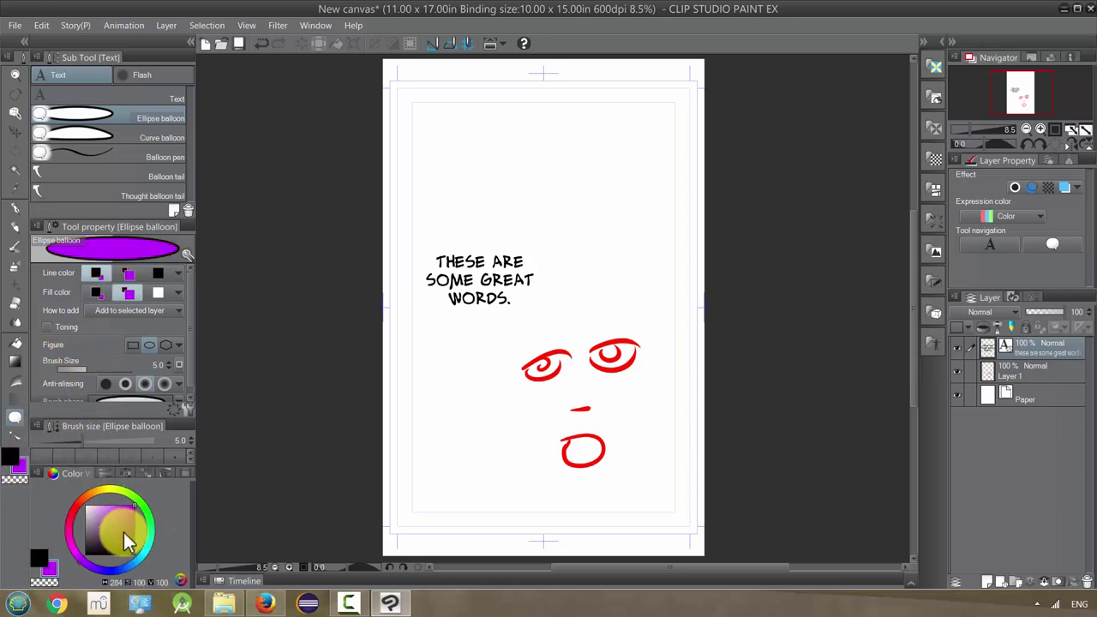
pyautogui.moveTo(122, 531); pyautogui.dragTo(71, 454)
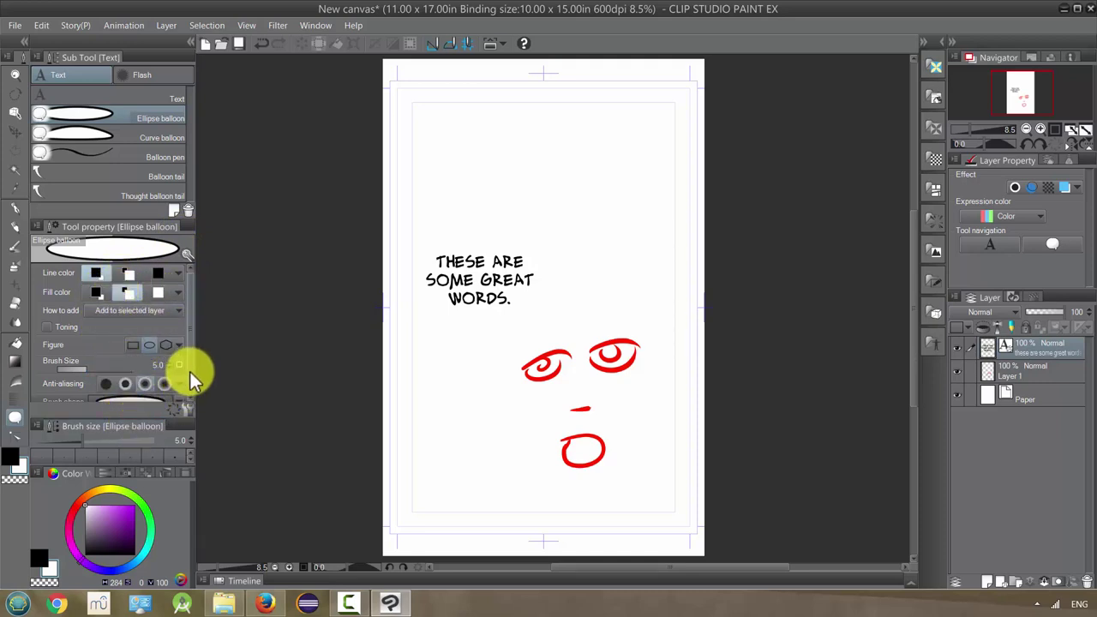
# - Set the balloon's How to add option to Create new layer
pyautogui.scroll(-1, 190, 373)
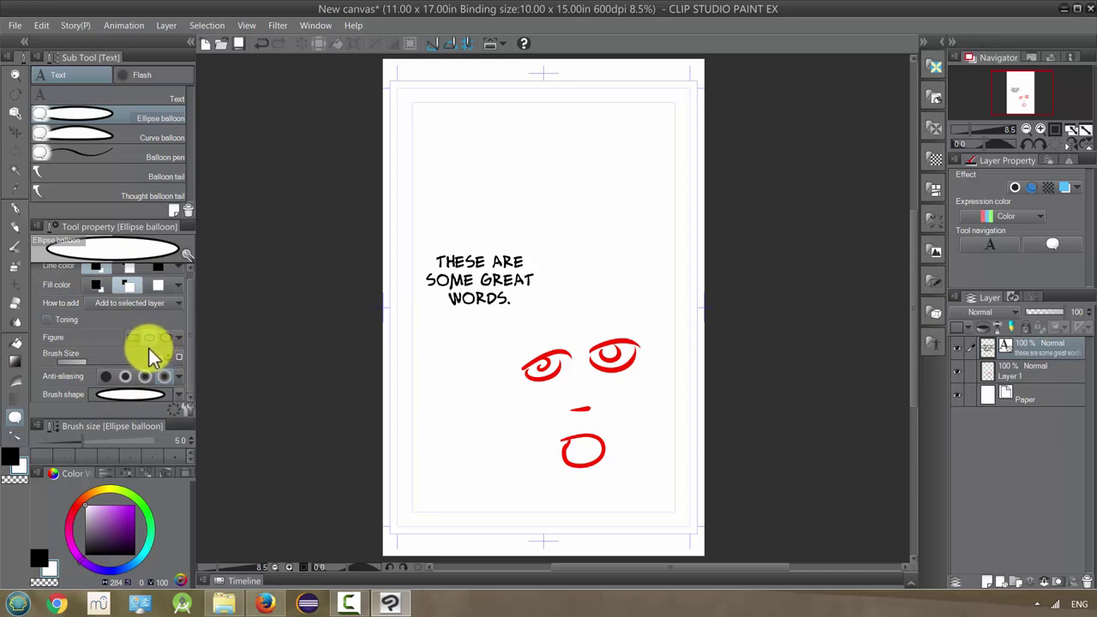
pyautogui.click(114, 305)
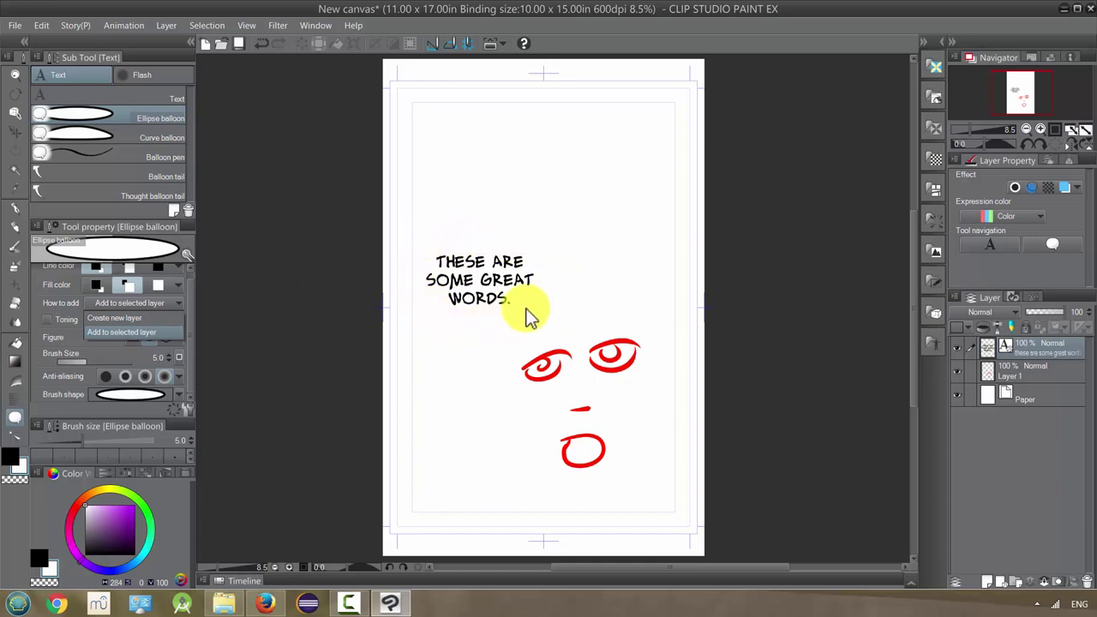
pyautogui.click(122, 331)
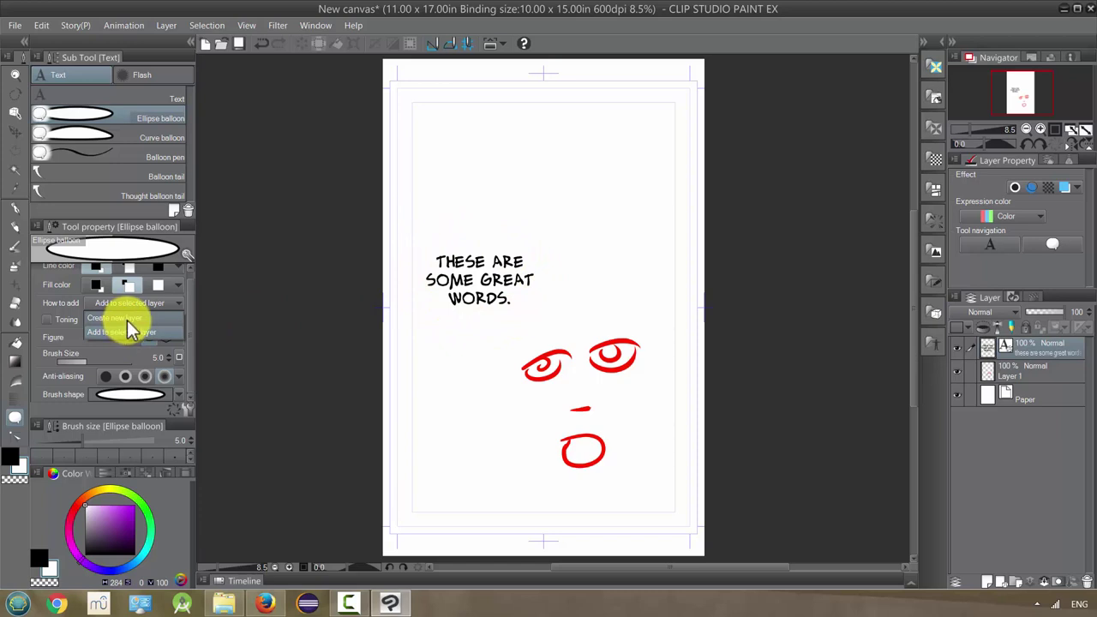
pyautogui.click(127, 318)
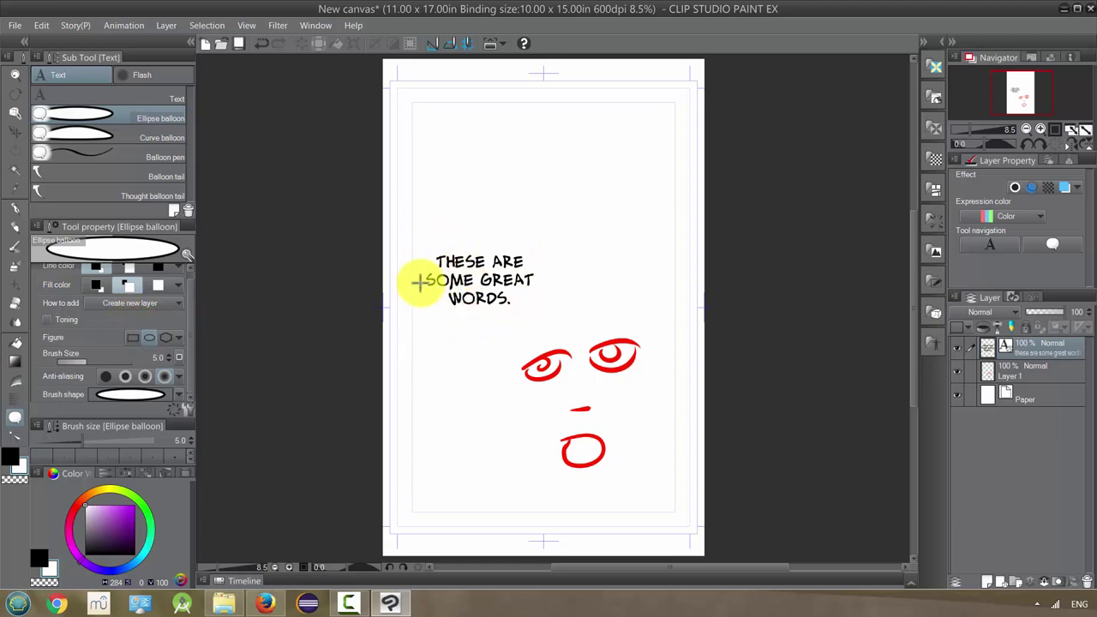
# - Draw a white oval speech balloon around the text
pyautogui.click(135, 313)
pyautogui.click(134, 331)
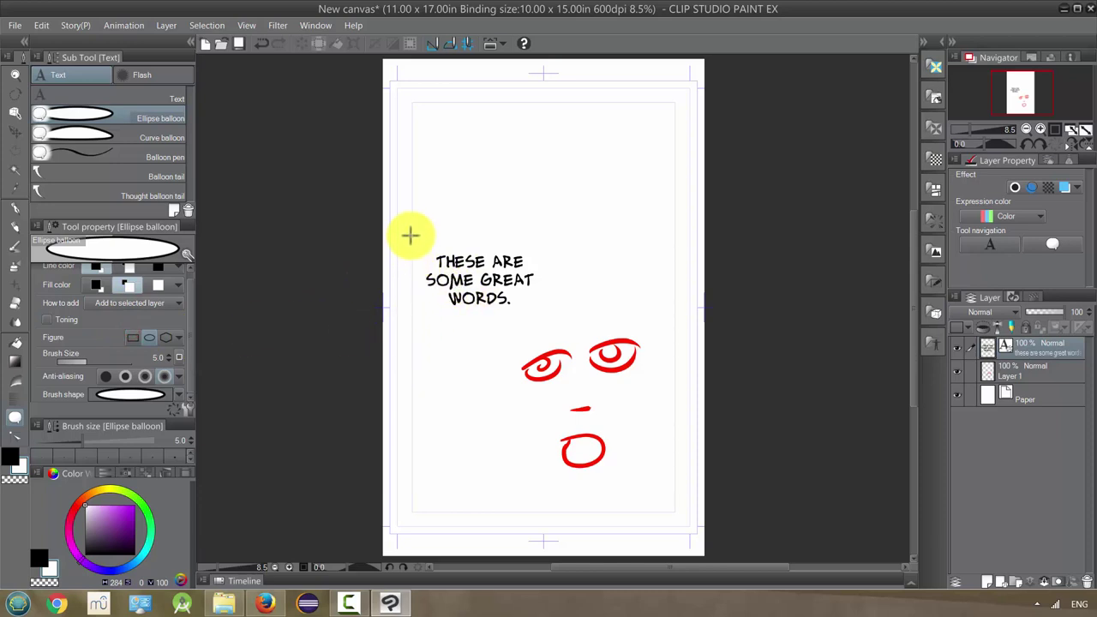
pyautogui.moveTo(409, 234); pyautogui.dragTo(552, 324)
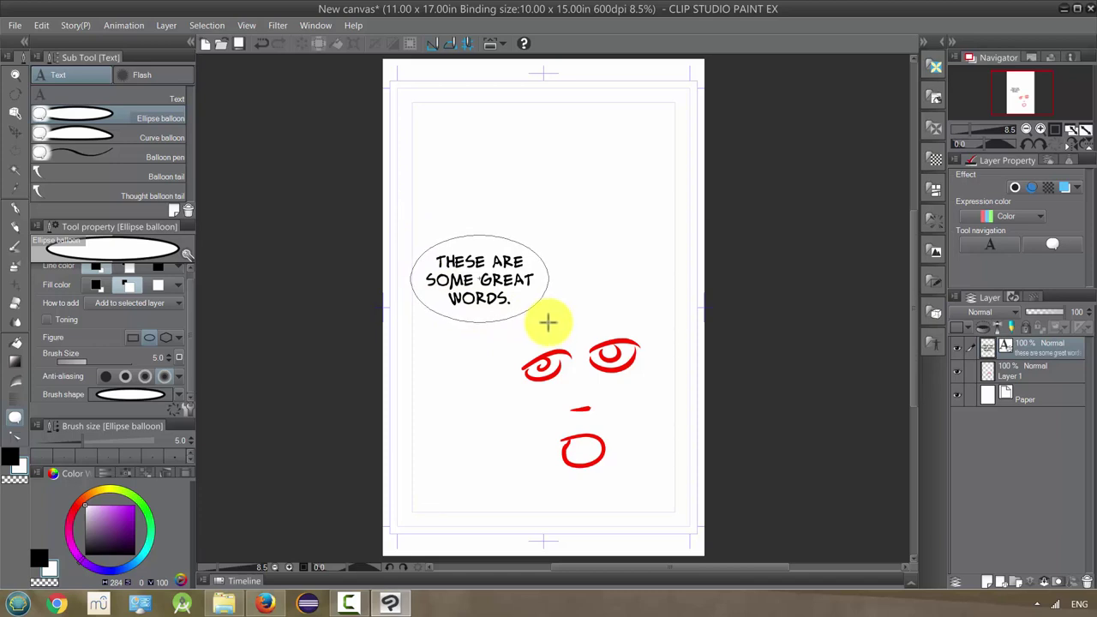
pyautogui.moveTo(551, 322); pyautogui.dragTo(554, 323)
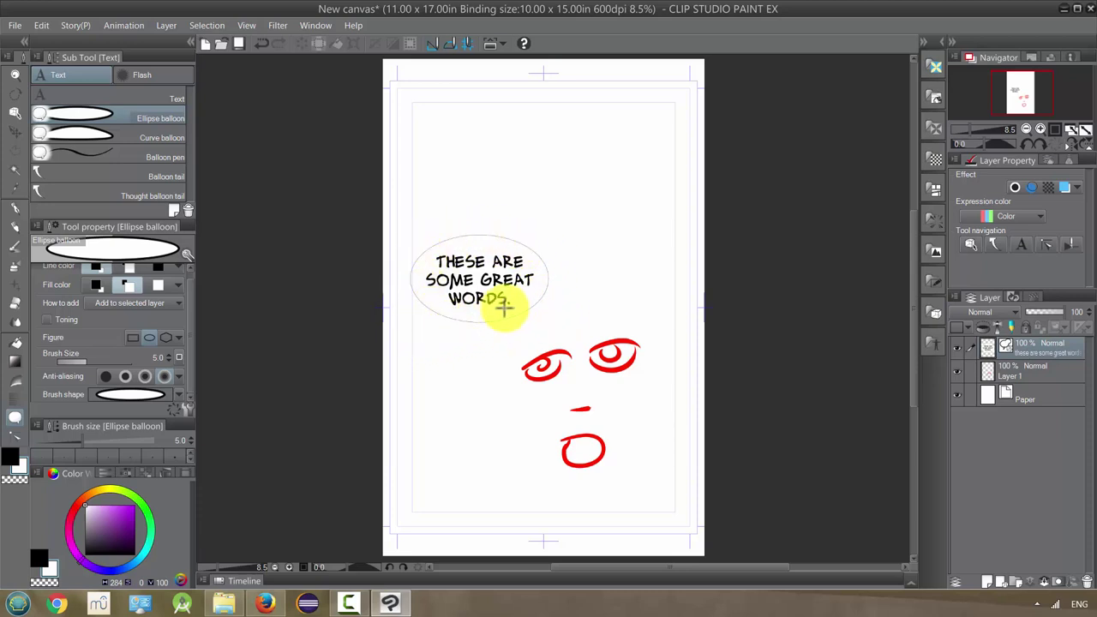
# - Set the oval balloon's outline Brush Size to 28, then reselect Layer 1
pyautogui.press('o')
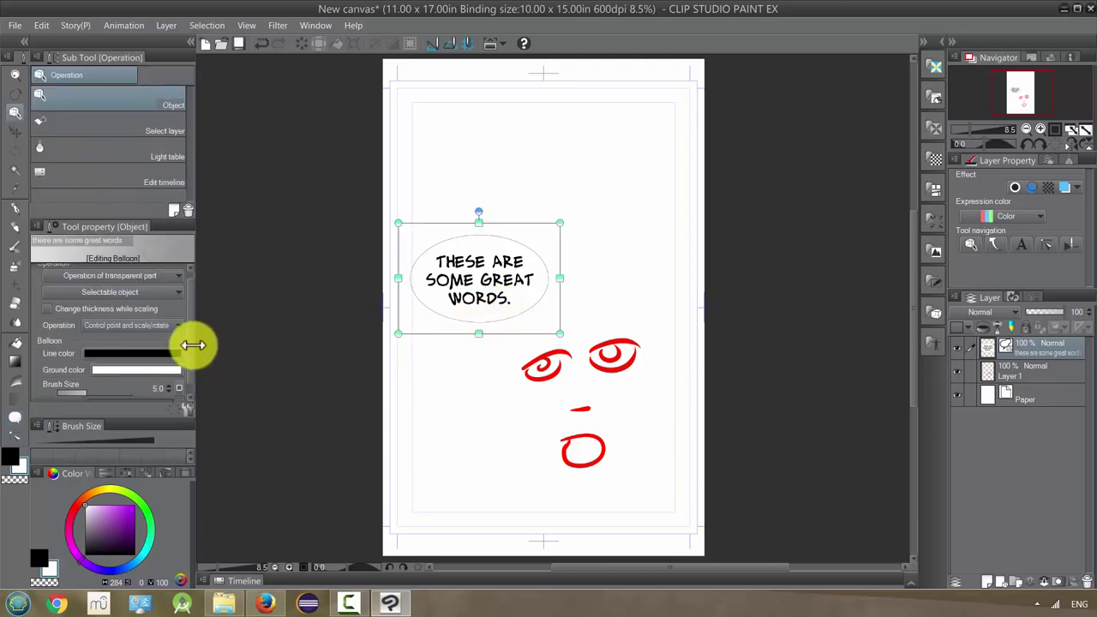
pyautogui.scroll(-1, 171, 360)
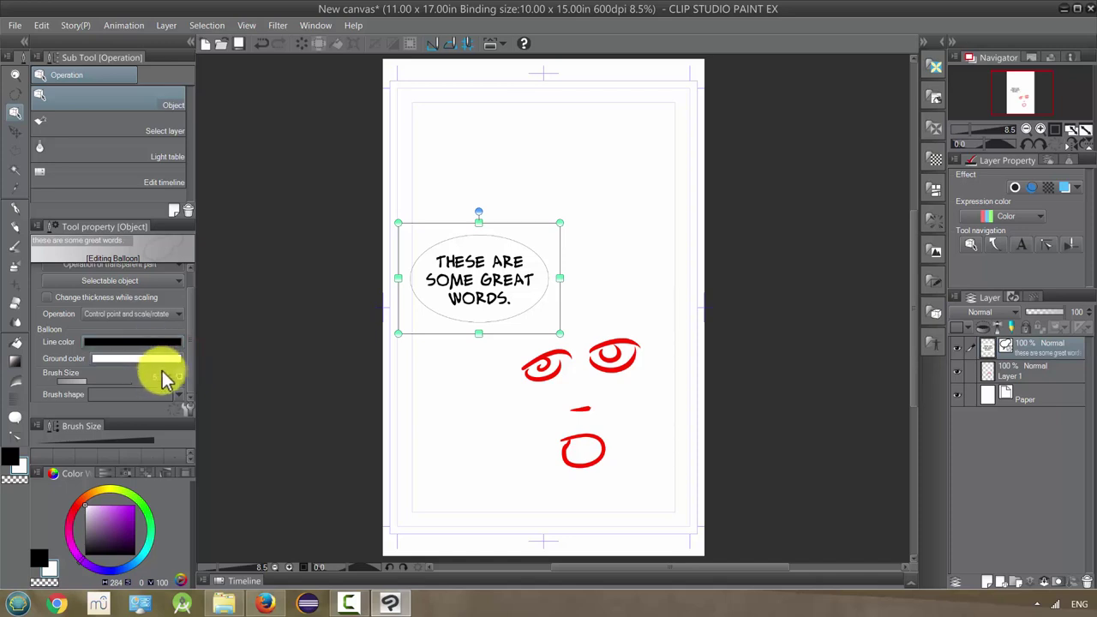
pyautogui.click(168, 377)
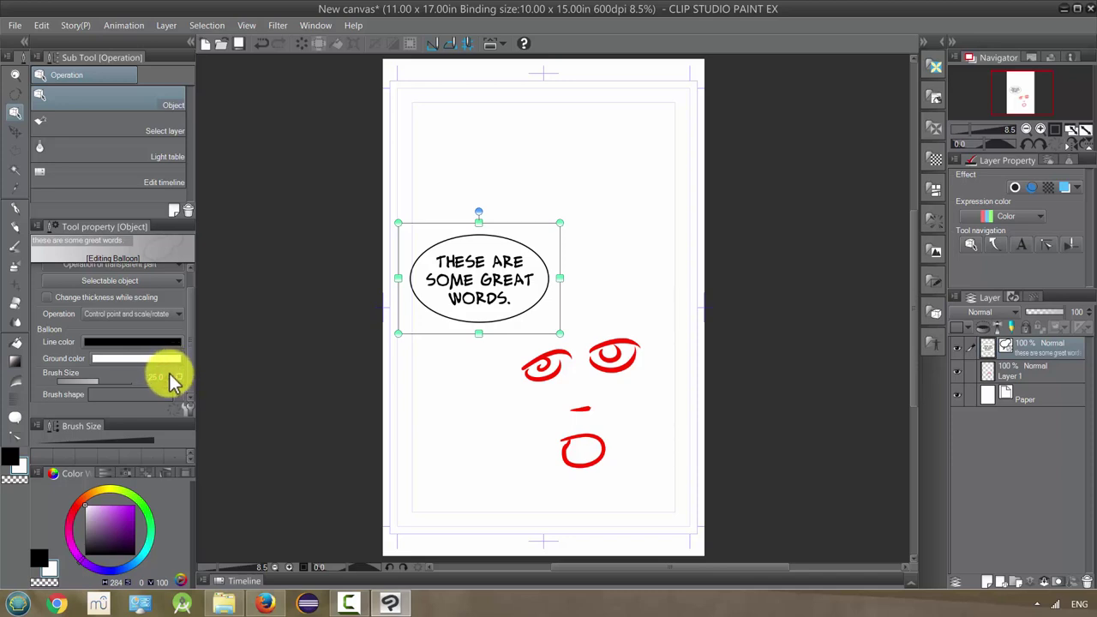
pyautogui.moveTo(169, 382); pyautogui.dragTo(176, 385)
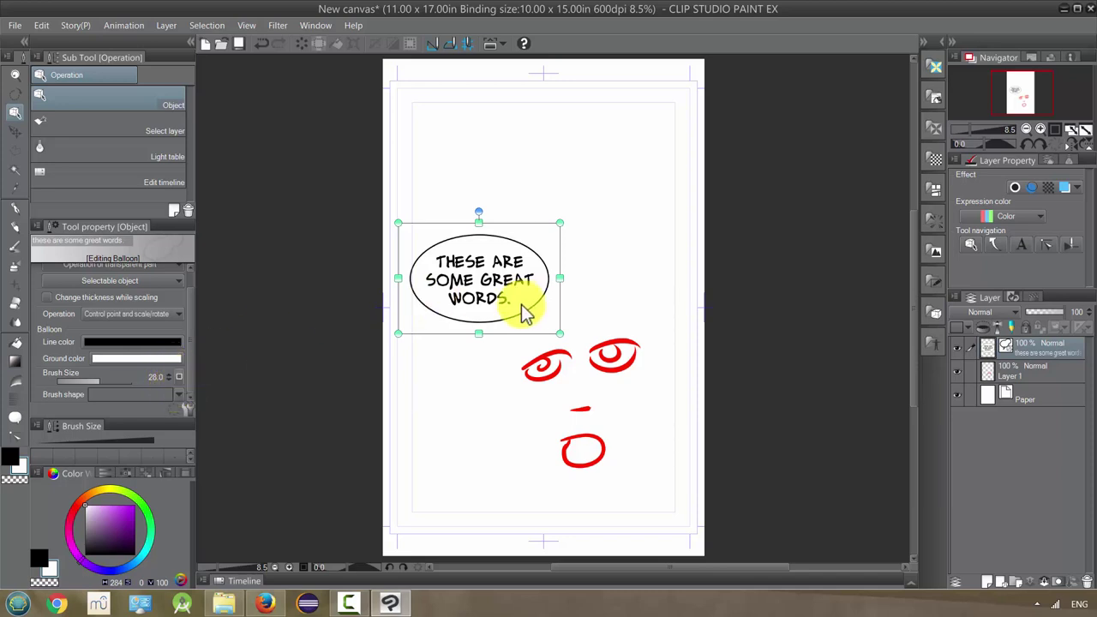
pyautogui.click(994, 370)
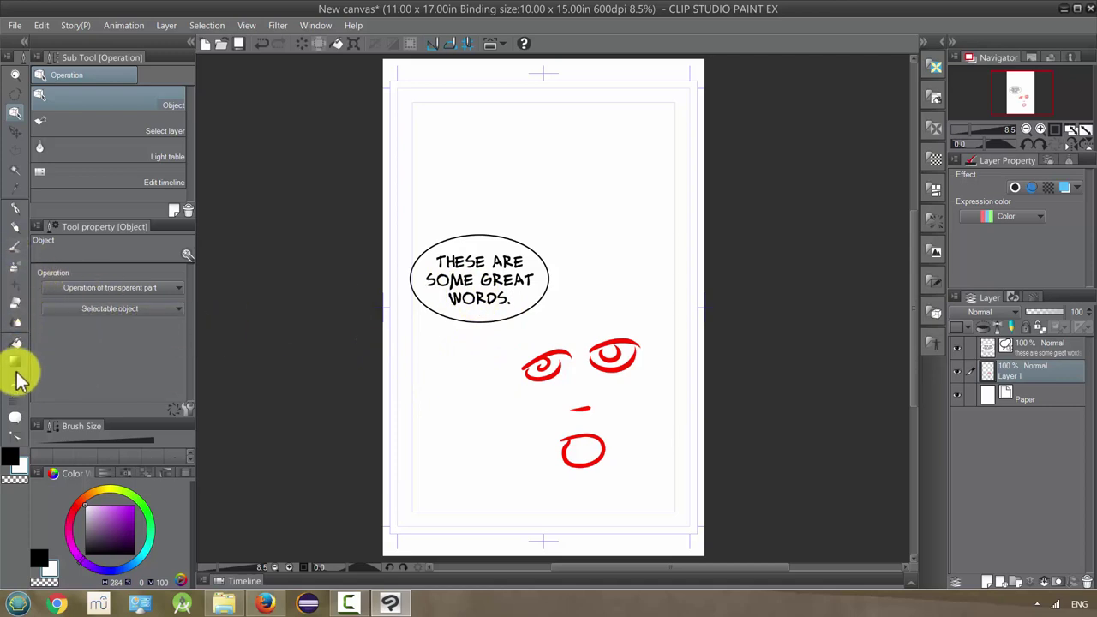
# - Choose the Curve balloon sub tool set to Add to selected layer
pyautogui.click(15, 419)
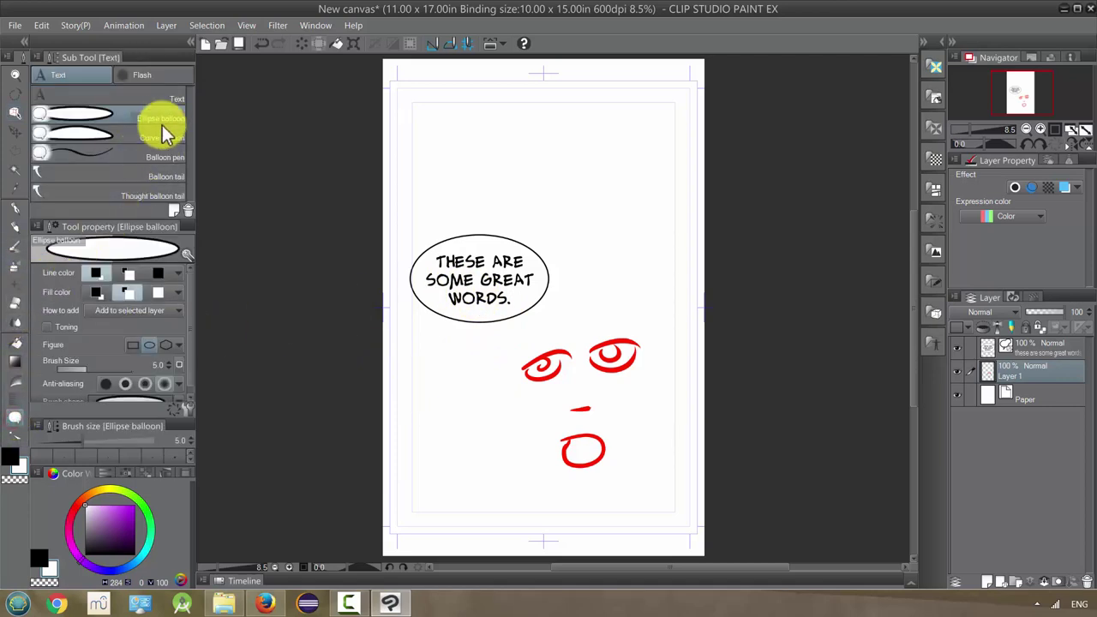
pyautogui.click(113, 135)
pyautogui.click(151, 312)
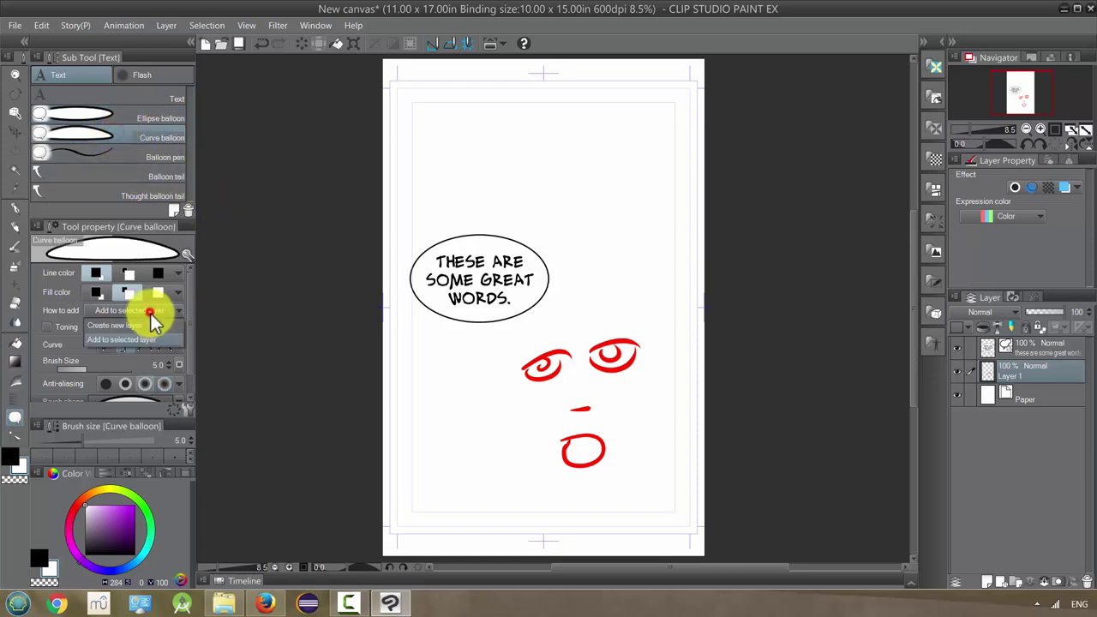
pyautogui.click(153, 314)
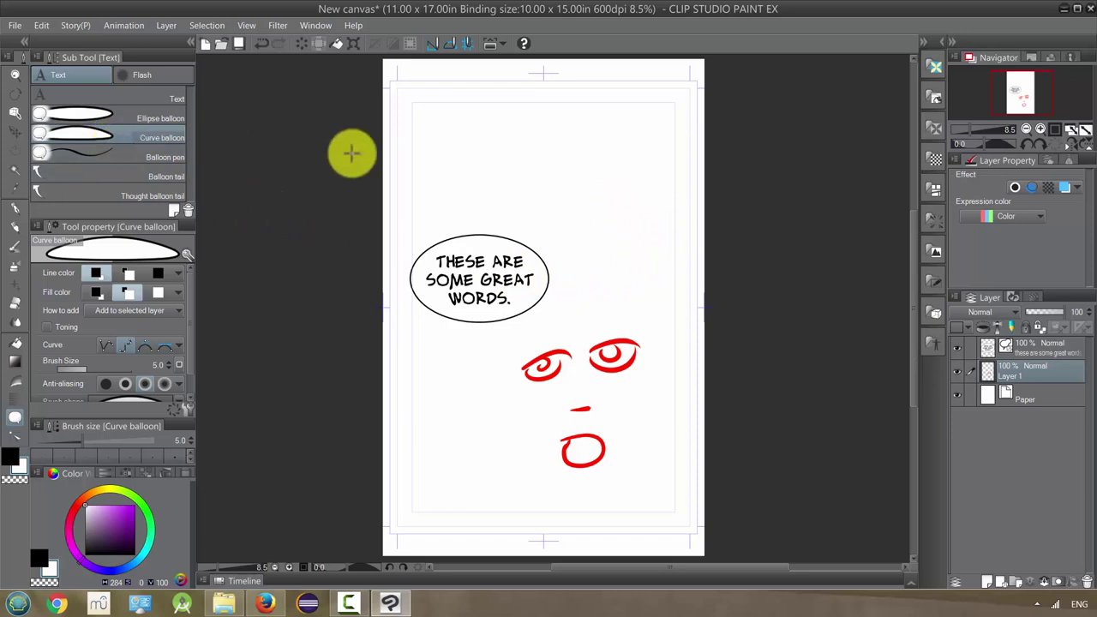
# - Draw a curve balloon off the speech balloon's upper right, closing it with a double-click
pyautogui.click(528, 231)
pyautogui.click(566, 197)
pyautogui.click(621, 192)
pyautogui.click(672, 215)
pyautogui.click(646, 272)
pyautogui.click(569, 282)
pyautogui.doubleClick(532, 269)
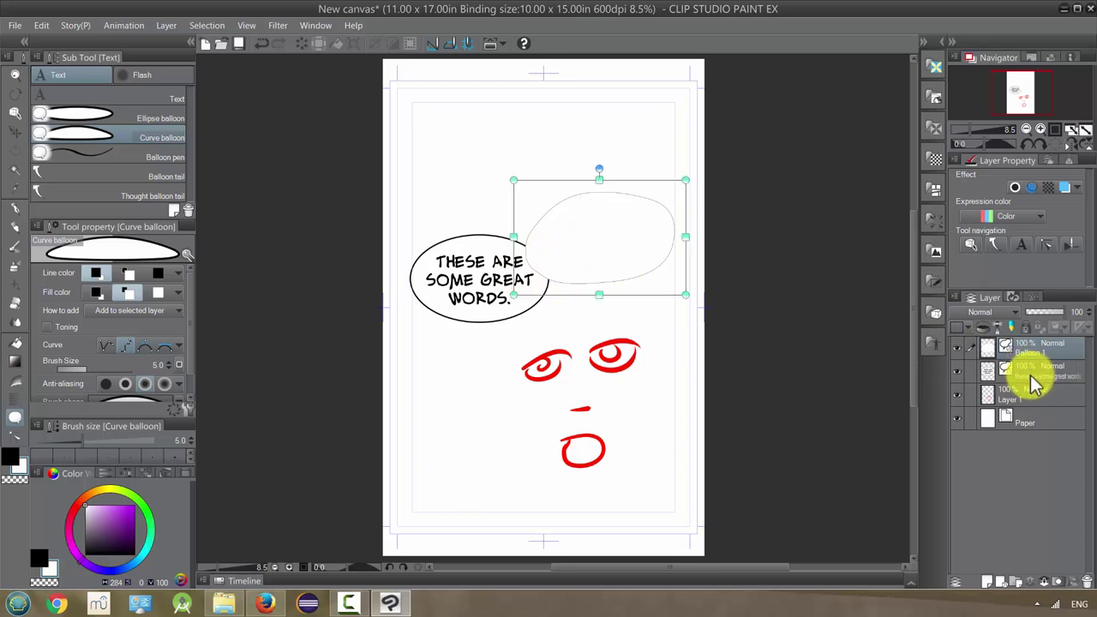
# - Combine the text layer into the Balloon 1 layer
pyautogui.keyDown('ctrl'); pyautogui.click(1033, 374); pyautogui.keyUp('ctrl')
pyautogui.rightClick(1027, 354)
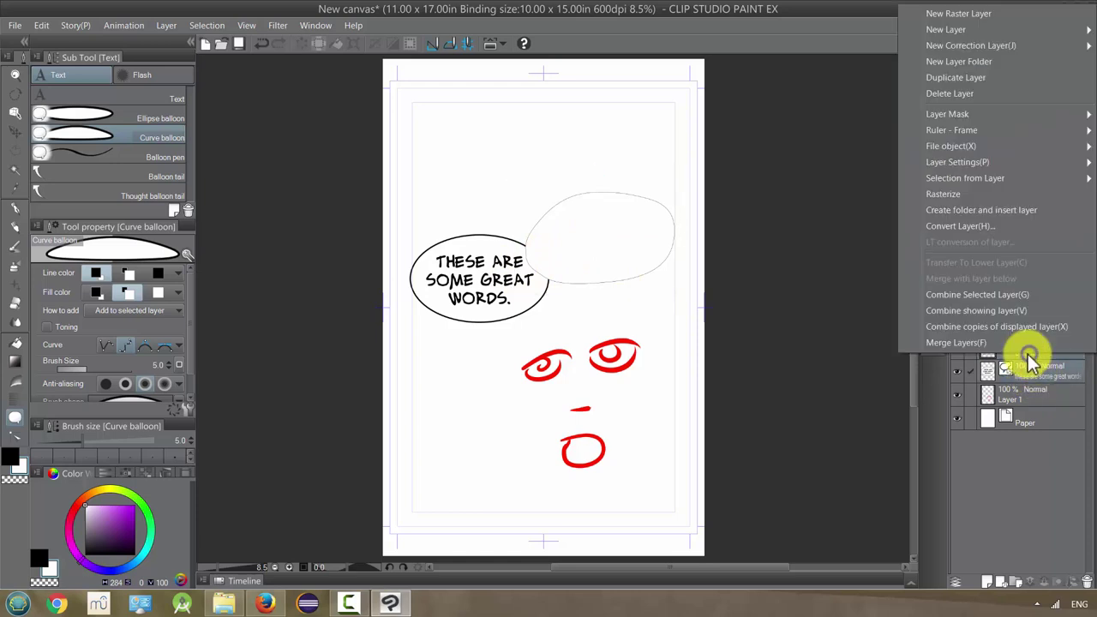
pyautogui.click(974, 299)
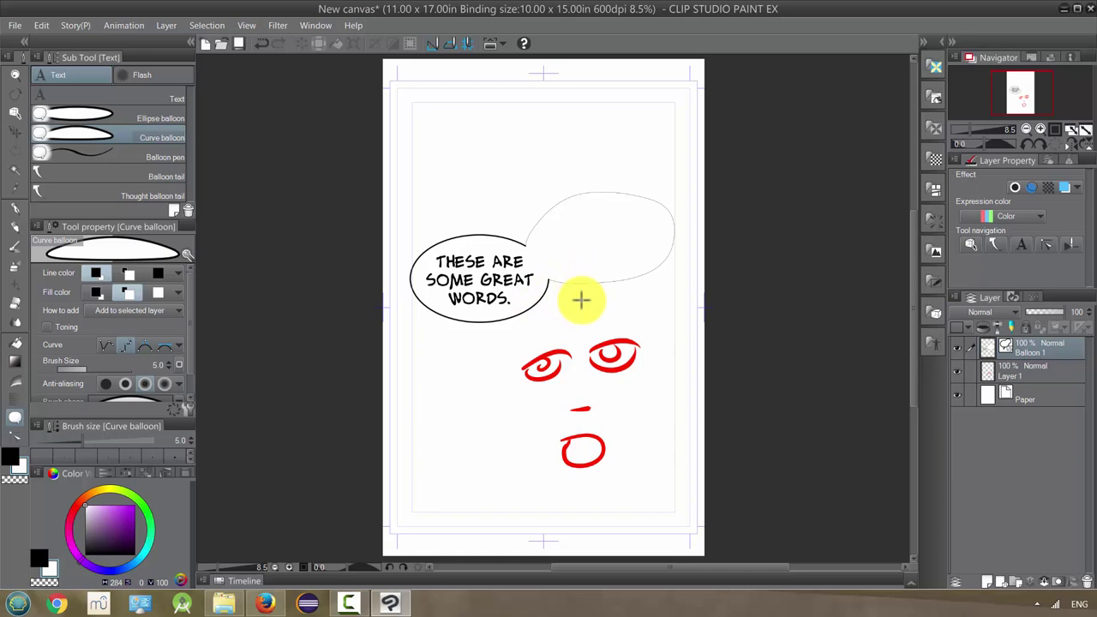
# - Thicken the curve balloon's outline to 24.0 to match the oval balloon
pyautogui.press('o')
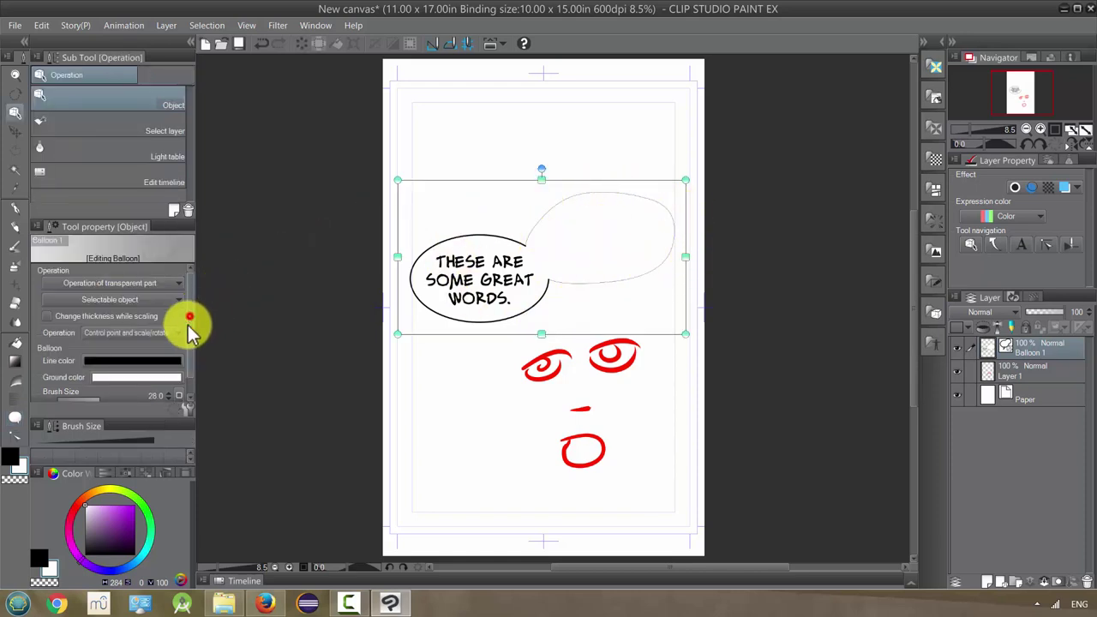
pyautogui.moveTo(187, 336); pyautogui.dragTo(170, 375)
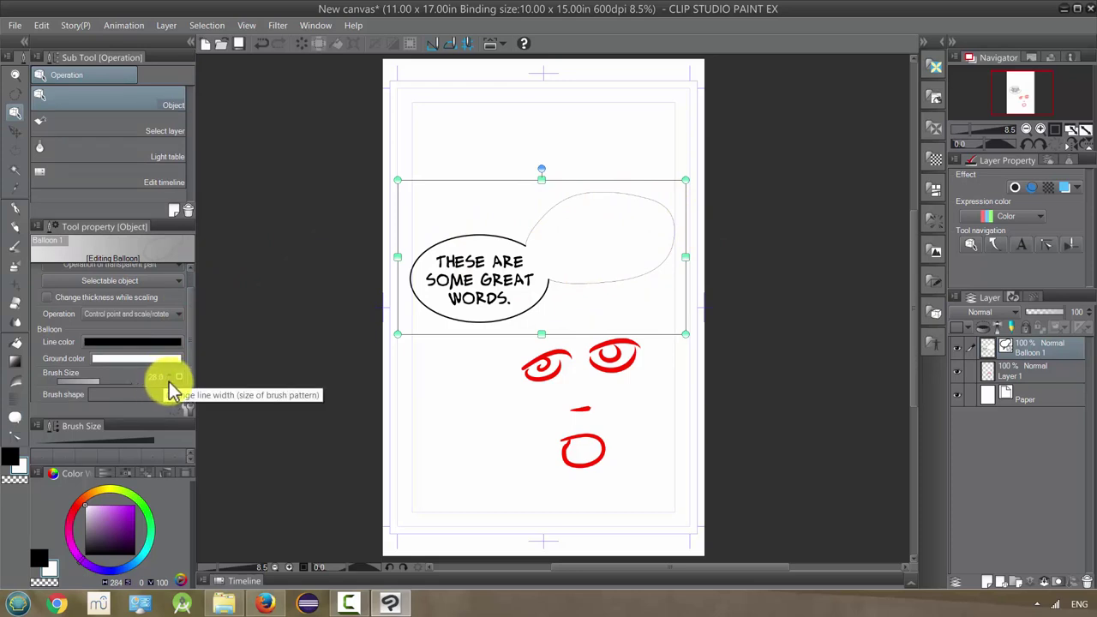
pyautogui.click(168, 389)
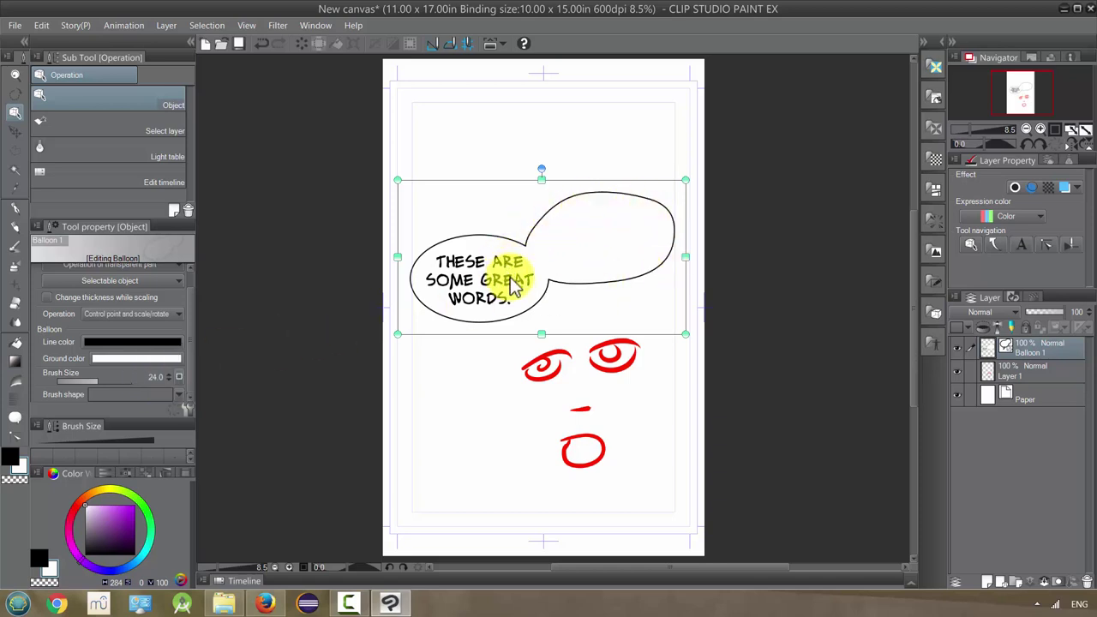
pyautogui.click(1020, 370)
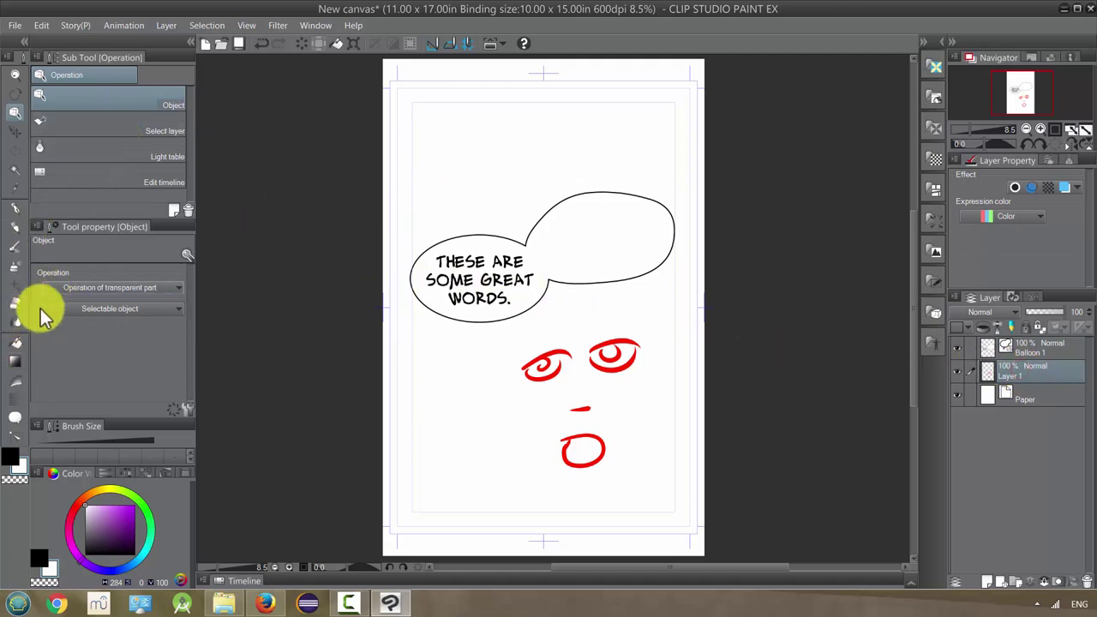
pyautogui.click(15, 417)
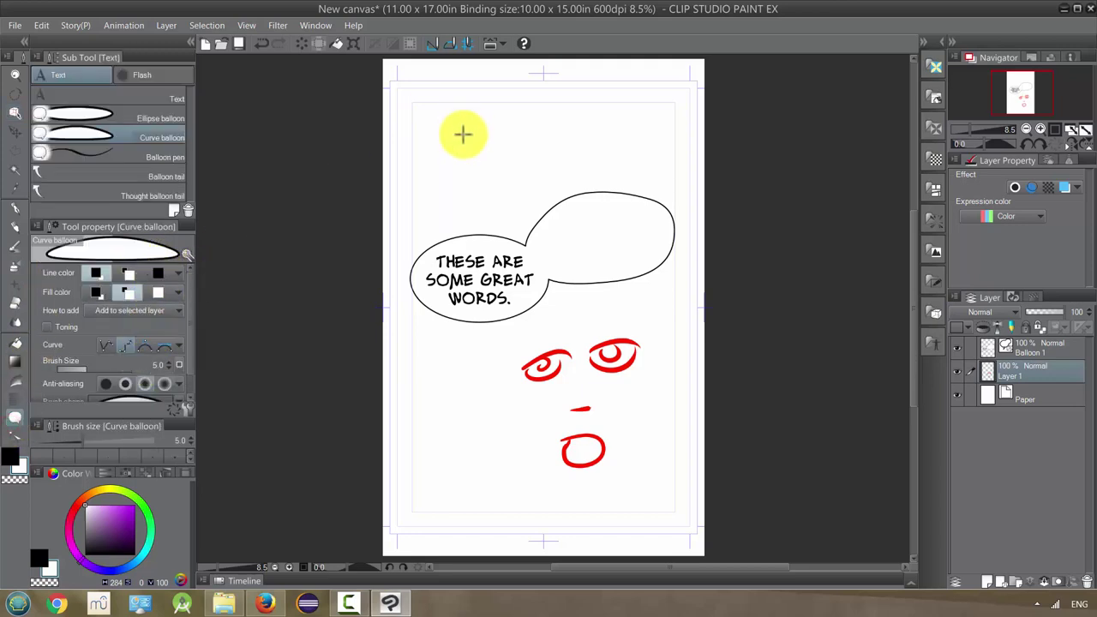
# - Draw a four-point curve balloon near the page's top-left corner, closing at the start point
pyautogui.click(438, 117)
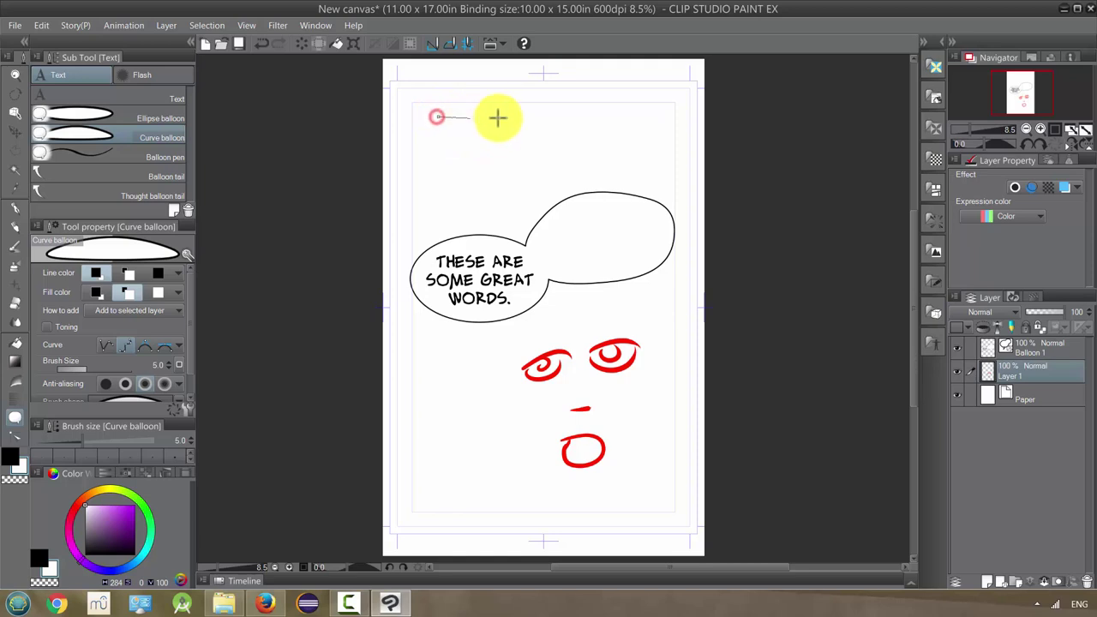
pyautogui.click(542, 116)
pyautogui.click(539, 173)
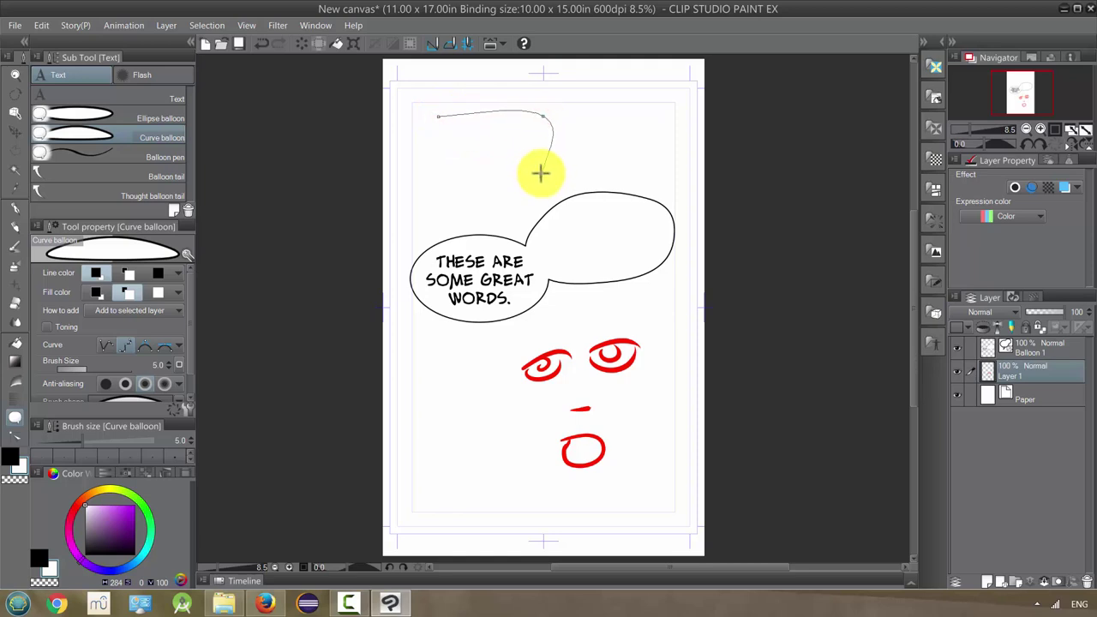
pyautogui.click(433, 177)
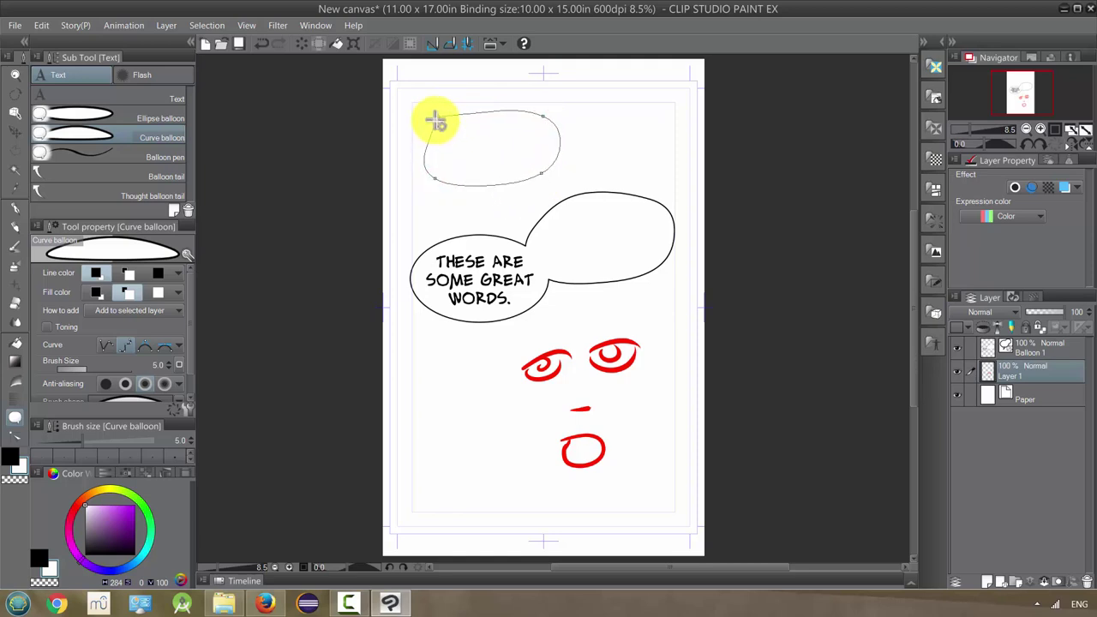
pyautogui.click(436, 117)
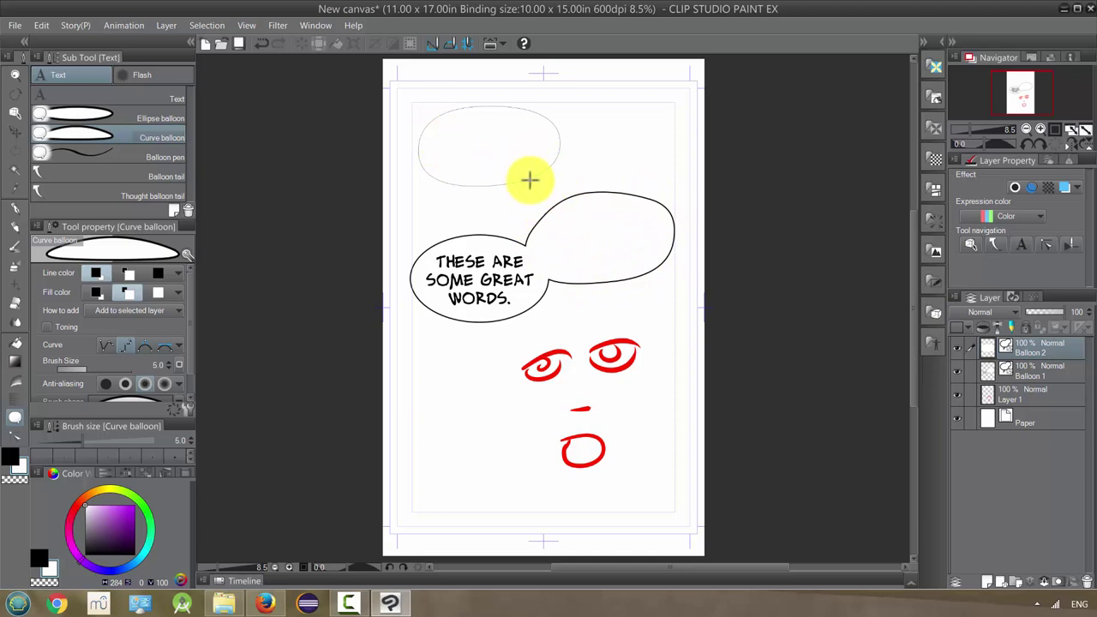
# - Nudge the four control points of the top-left balloon into a smoother, even oval
pyautogui.press('o')
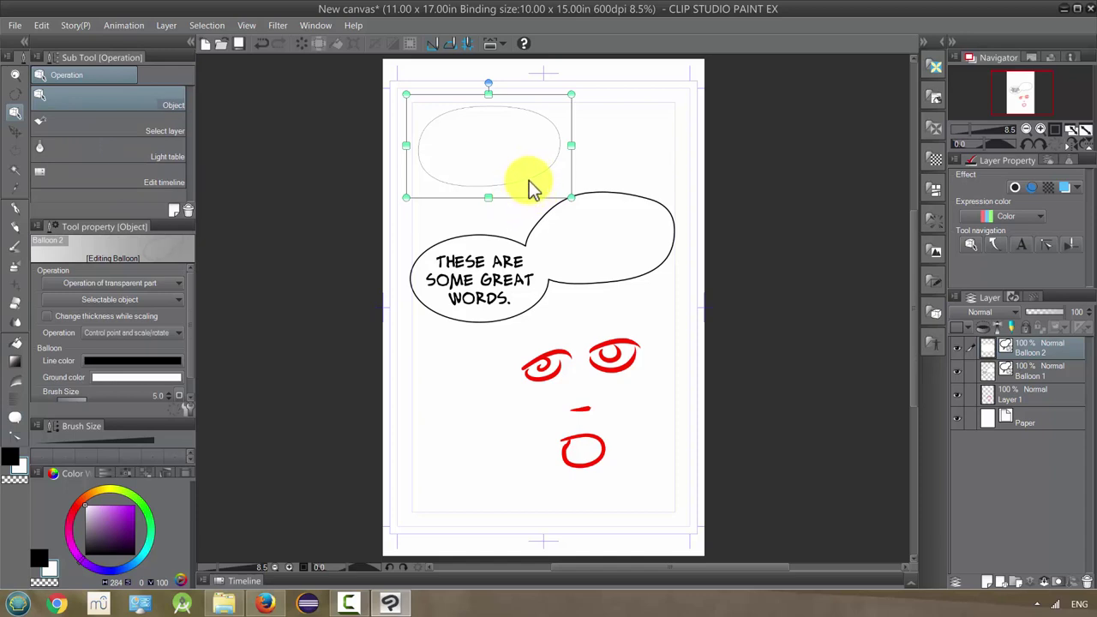
pyautogui.click(529, 180)
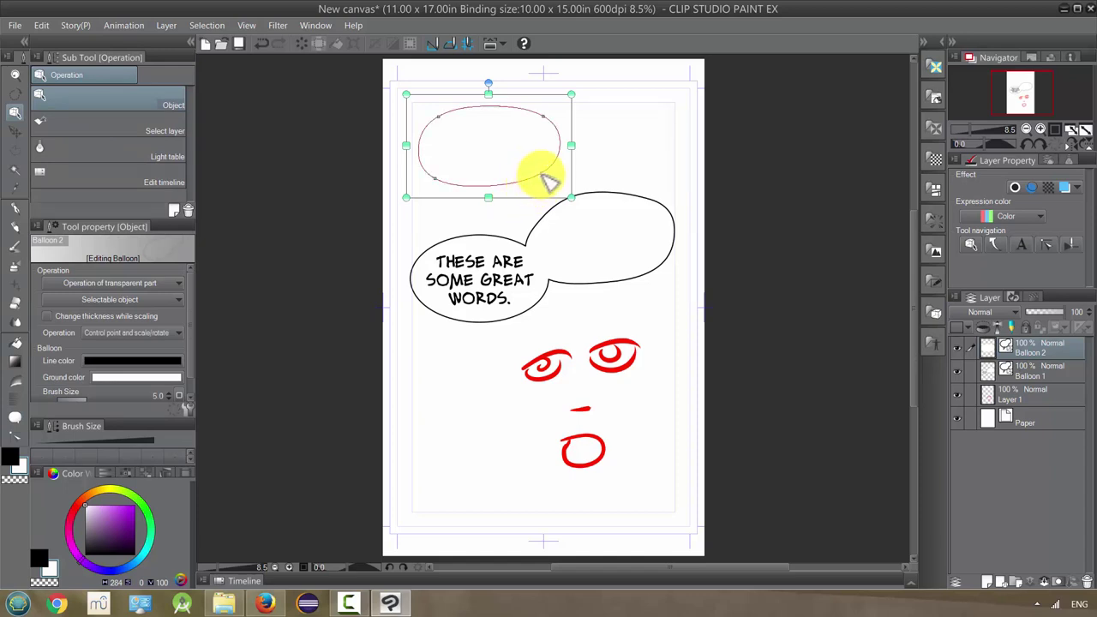
pyautogui.moveTo(541, 176)
pyautogui.mouseDown()
pyautogui.moveTo(531, 190)
pyautogui.moveTo(540, 183)
pyautogui.mouseUp()
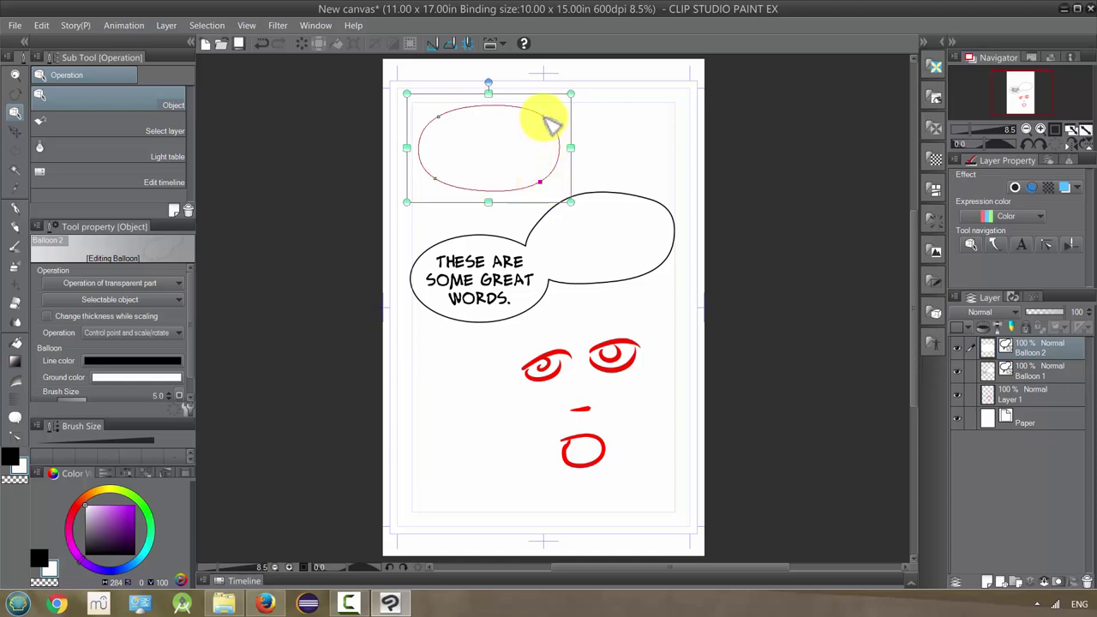
pyautogui.moveTo(544, 117); pyautogui.dragTo(540, 115)
pyautogui.click(438, 118)
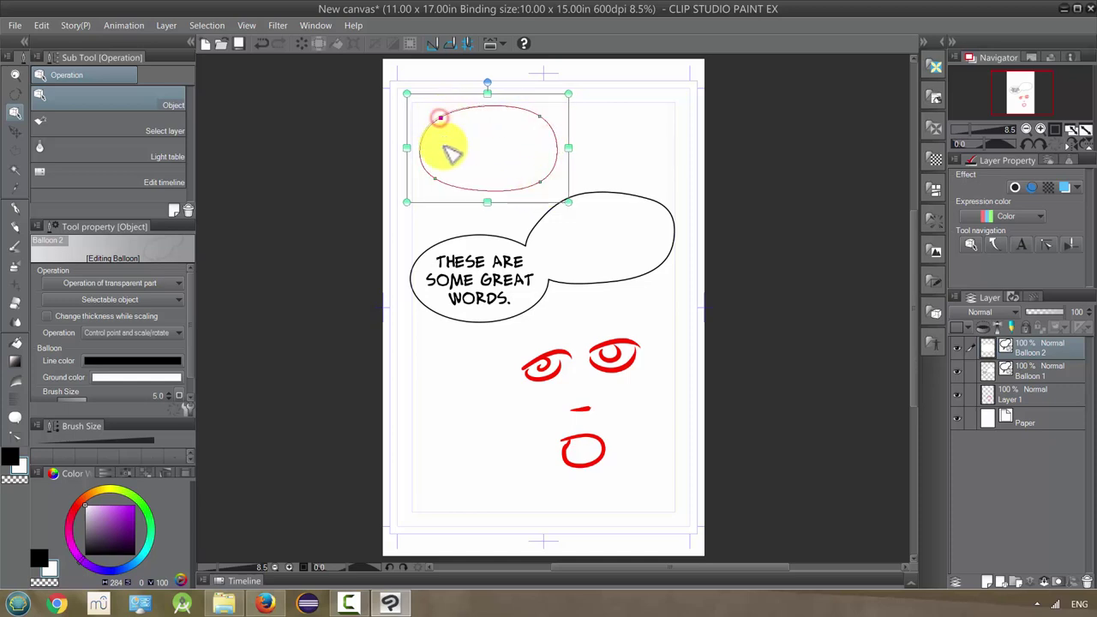
pyautogui.click(437, 182)
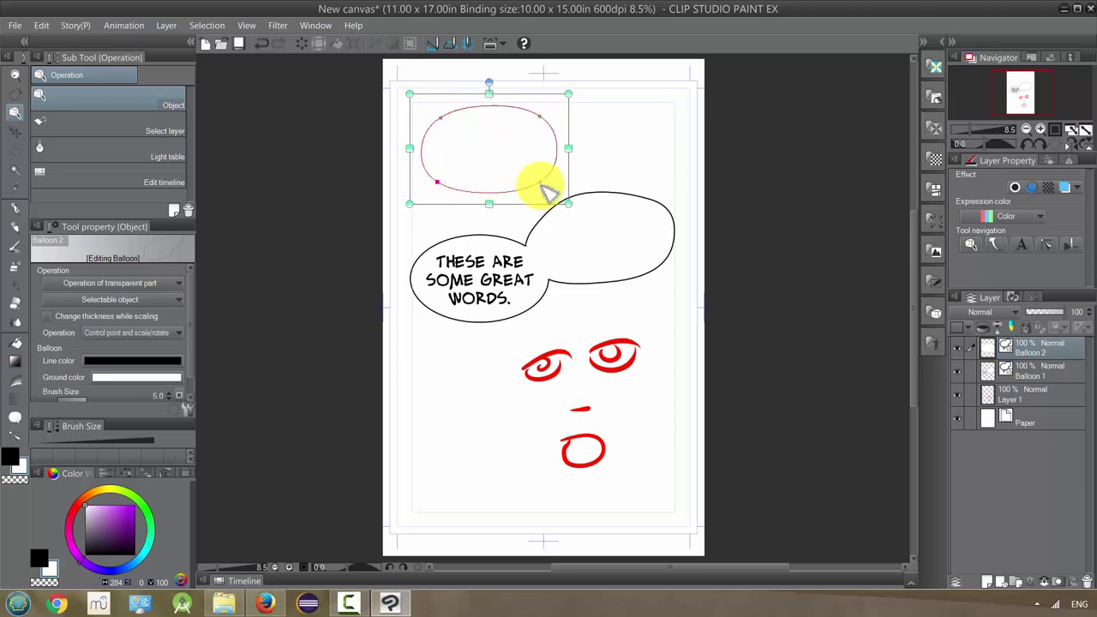
pyautogui.click(538, 182)
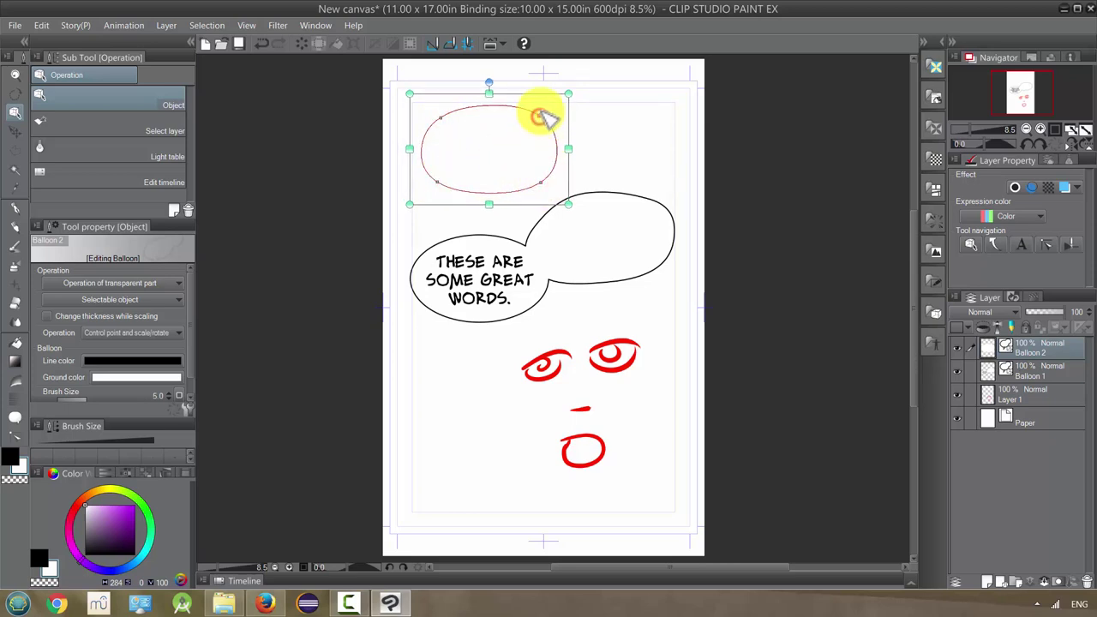
pyautogui.click(538, 115)
pyautogui.click(438, 118)
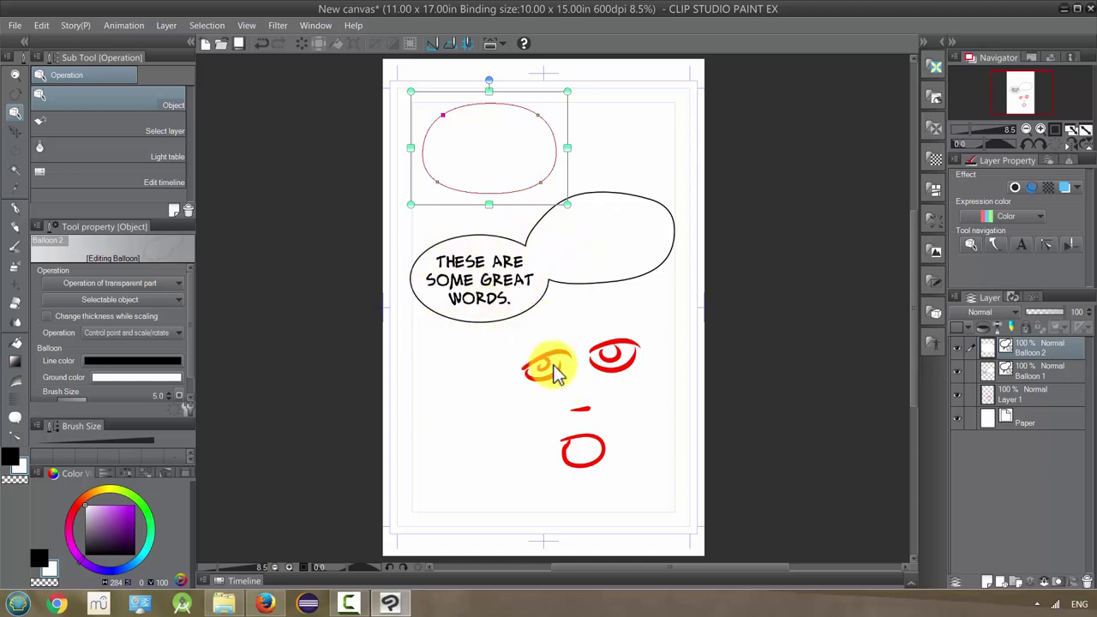
# - Select Balloon 1 and the Balloon pen sub tool, undoing a stray freehand shape
pyautogui.click(1023, 371)
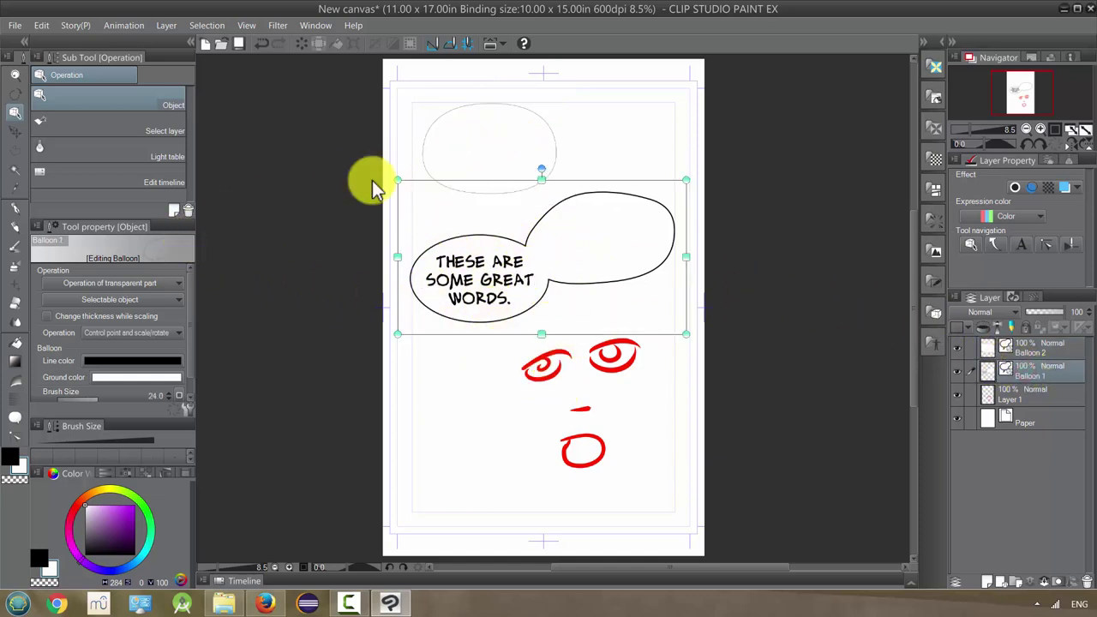
pyautogui.click(15, 419)
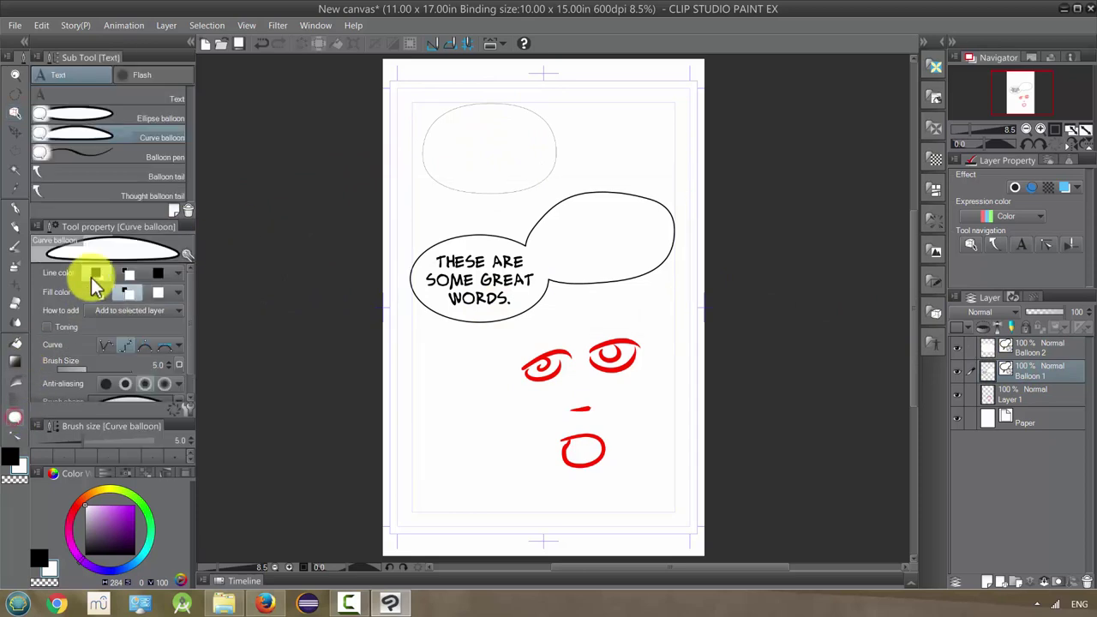
pyautogui.click(111, 157)
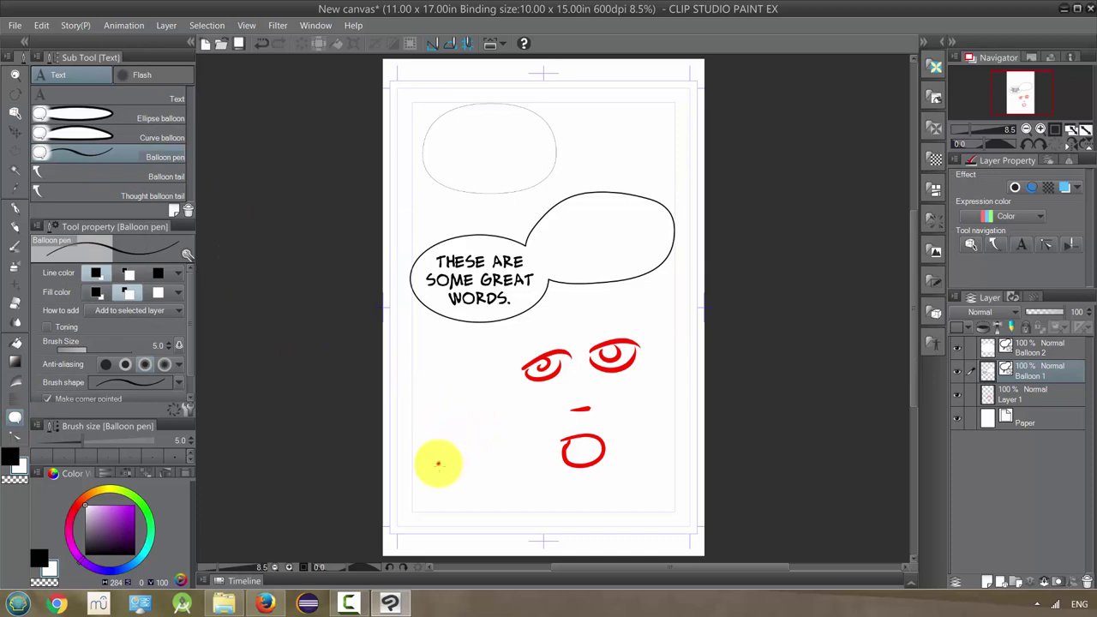
pyautogui.moveTo(438, 462)
pyautogui.mouseDown()
pyautogui.moveTo(457, 383)
pyautogui.moveTo(476, 382)
pyautogui.moveTo(521, 490)
pyautogui.moveTo(497, 522)
pyautogui.moveTo(442, 514)
pyautogui.moveTo(437, 464)
pyautogui.mouseUp()
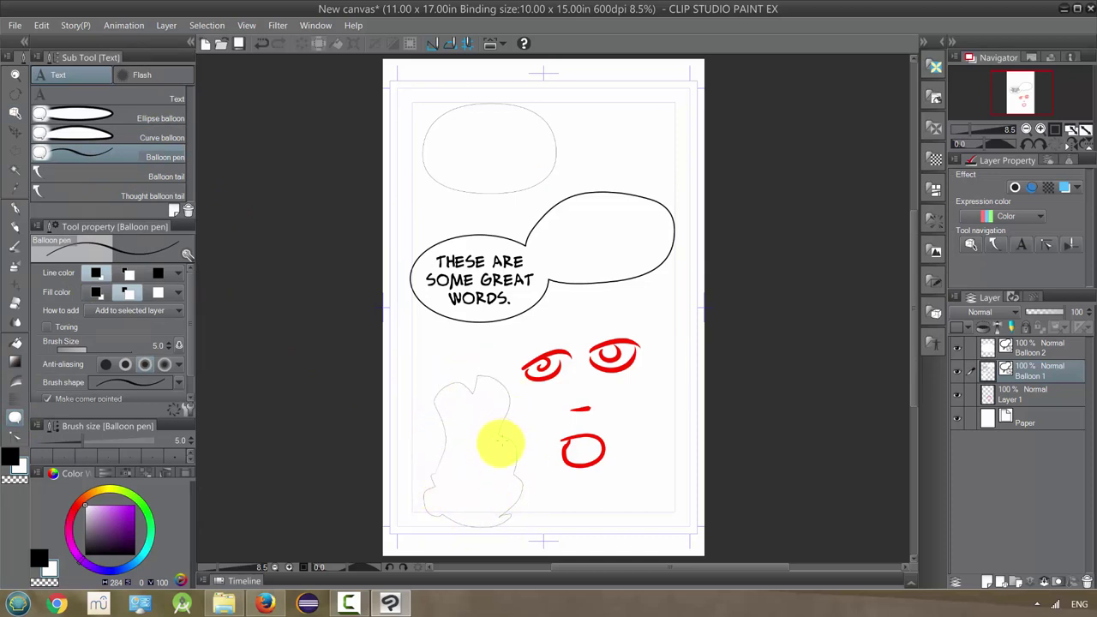
pyautogui.hotkey('ctrl', 'z')
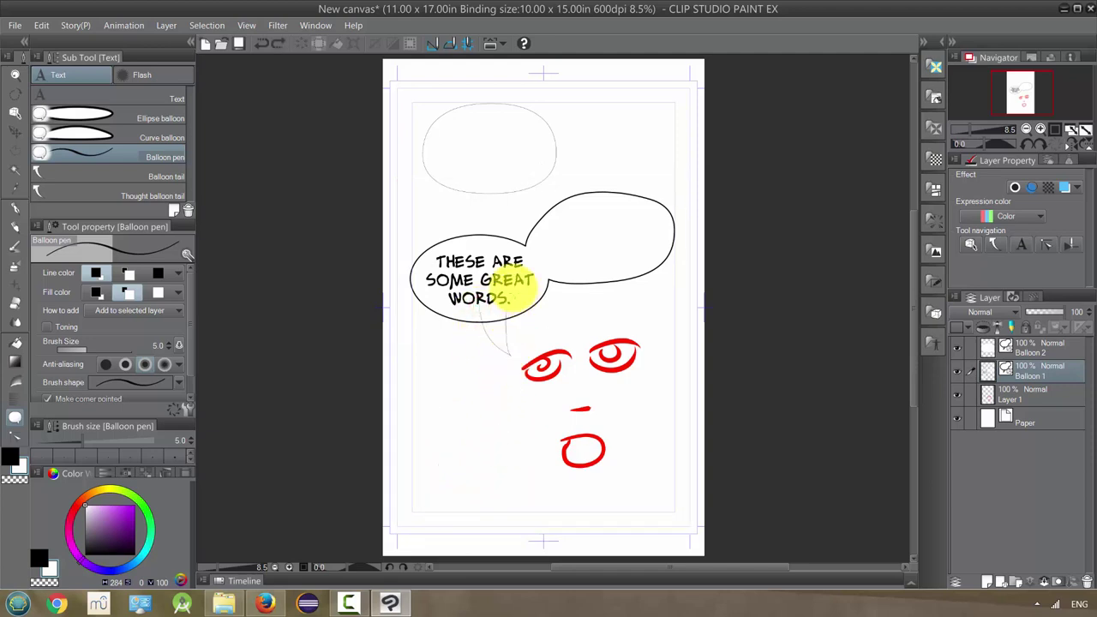
# - Draw a pointed tail from the speech balloon's bottom toward the face, outline size 26.0
pyautogui.moveTo(513, 315)
pyautogui.mouseDown()
pyautogui.moveTo(485, 322)
pyautogui.moveTo(506, 347)
pyautogui.moveTo(500, 321)
pyautogui.moveTo(521, 347)
pyautogui.mouseUp()
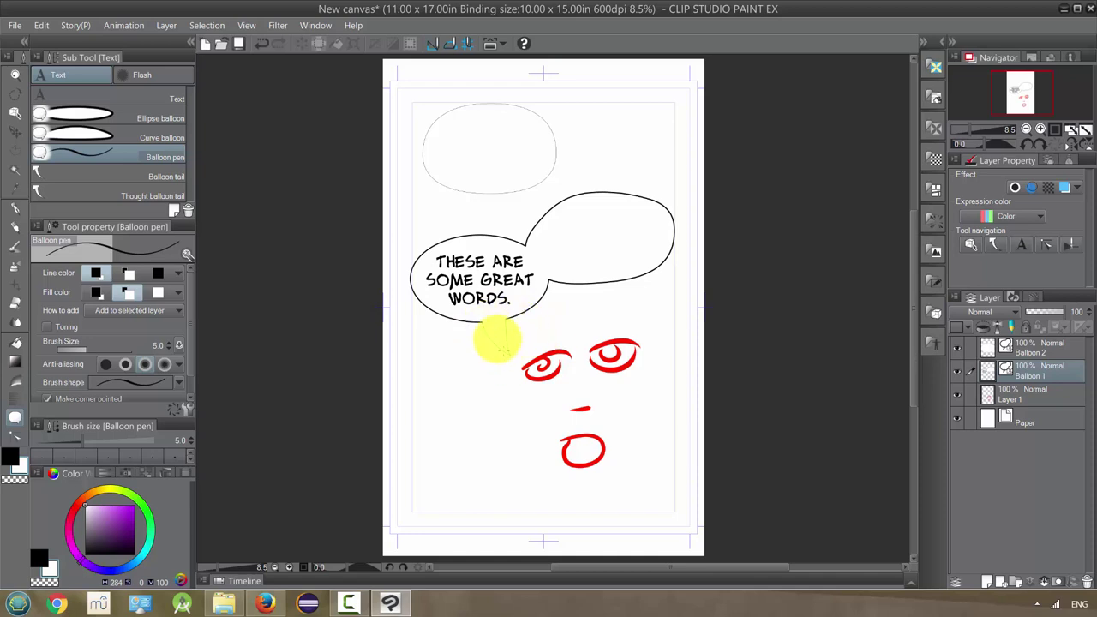
pyautogui.click(502, 341)
pyautogui.moveTo(479, 311)
pyautogui.mouseDown()
pyautogui.moveTo(505, 300)
pyautogui.moveTo(535, 313)
pyautogui.moveTo(480, 304)
pyautogui.moveTo(512, 345)
pyautogui.moveTo(540, 359)
pyautogui.mouseUp()
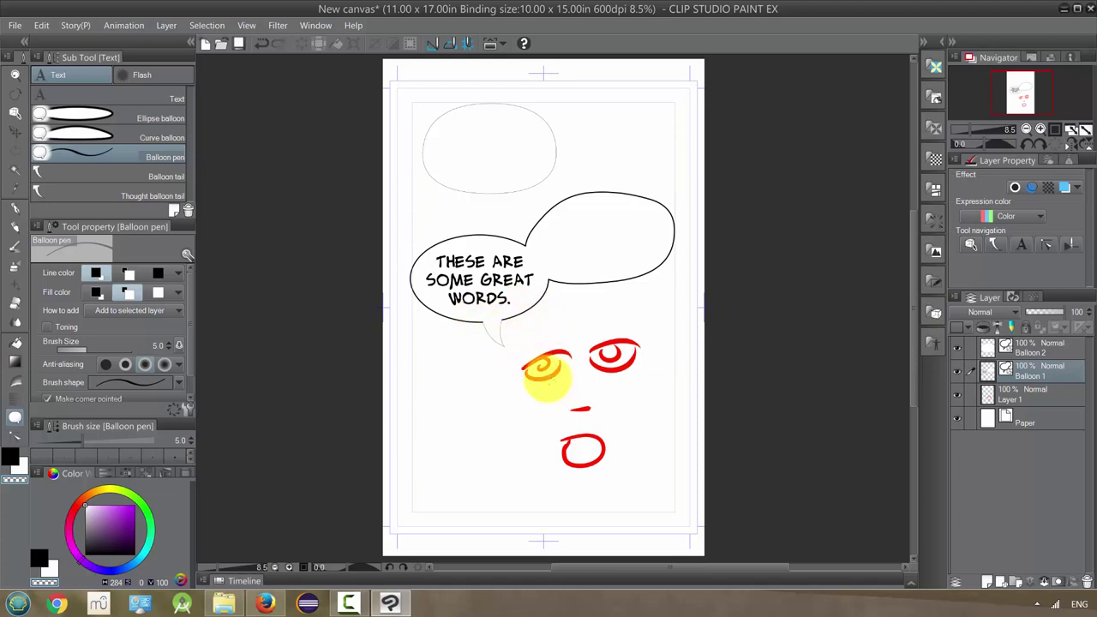
pyautogui.press('o')
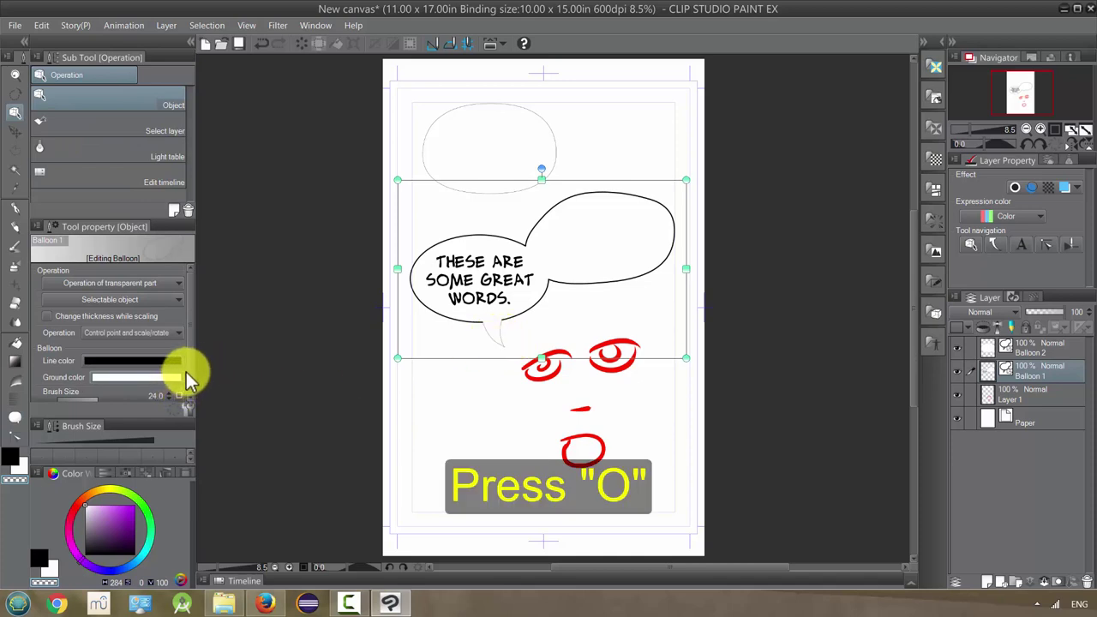
pyautogui.moveTo(189, 369); pyautogui.dragTo(184, 386)
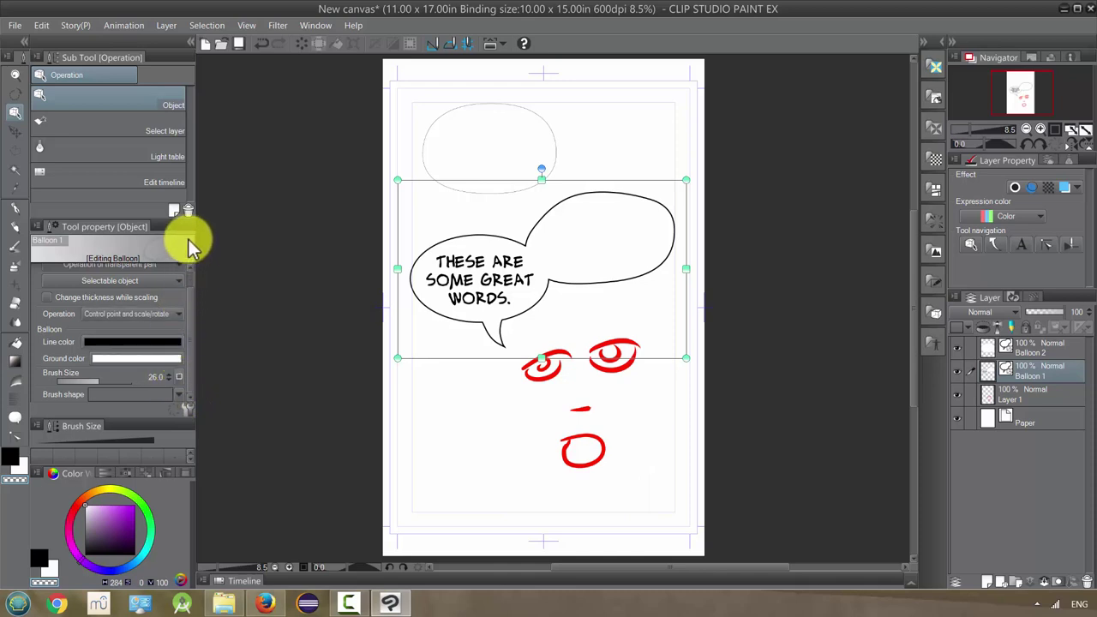
pyautogui.click(15, 416)
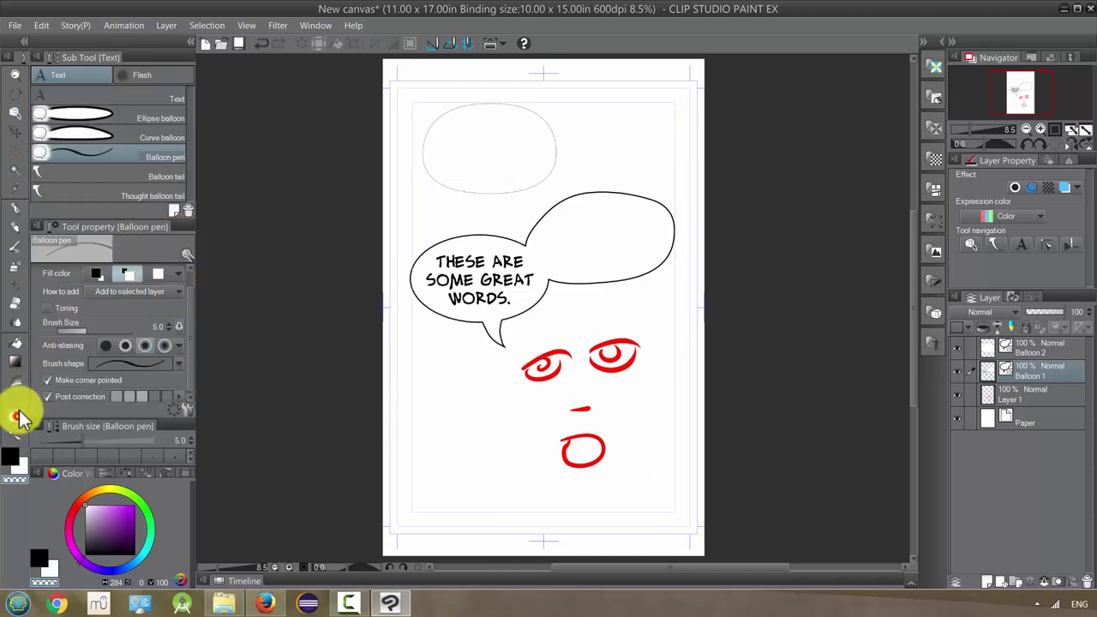
# - With the Balloon tail tool at width 100, drag a tail down from the right balloon
pyautogui.click(120, 172)
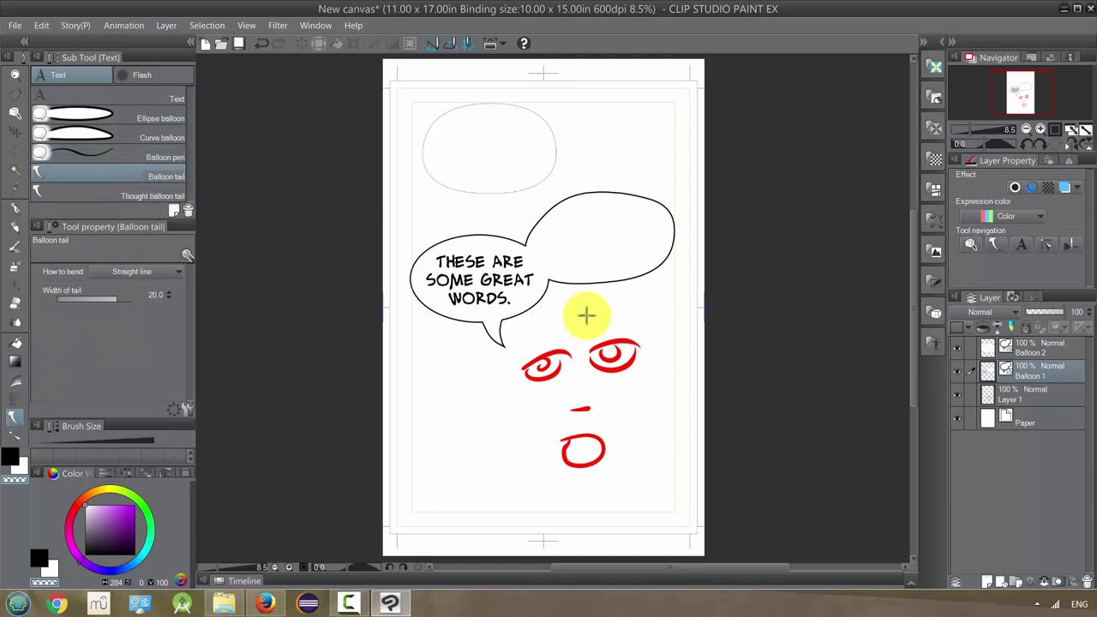
pyautogui.moveTo(600, 256)
pyautogui.mouseDown()
pyautogui.moveTo(590, 300)
pyautogui.moveTo(599, 325)
pyautogui.mouseUp()
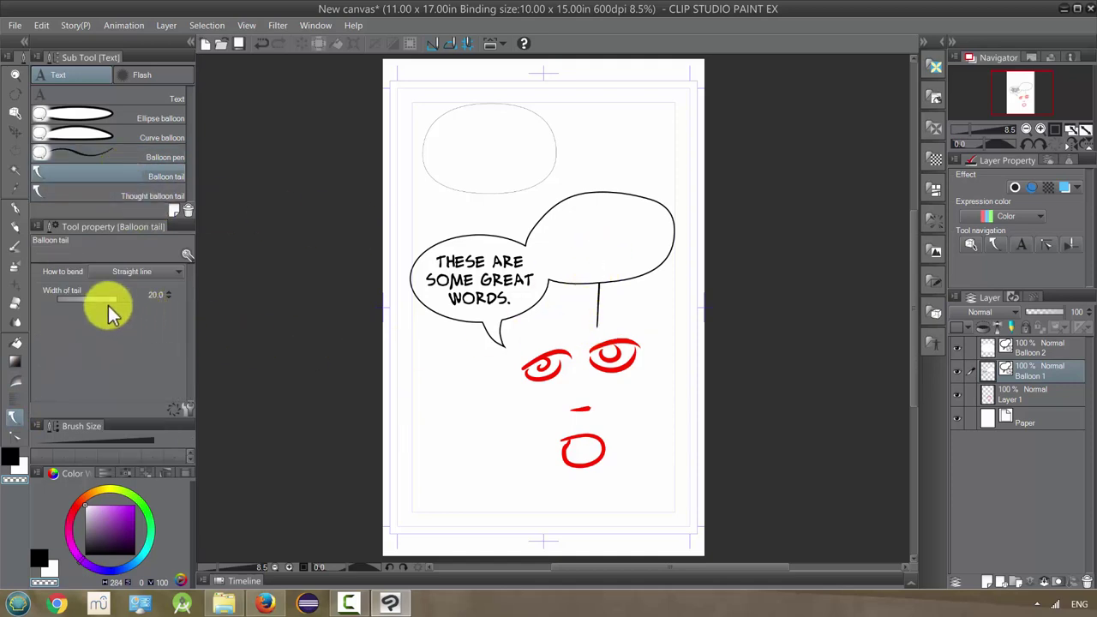
pyautogui.moveTo(147, 301); pyautogui.dragTo(149, 302)
pyautogui.moveTo(577, 272); pyautogui.dragTo(577, 296)
# - Select the new tail as an object and widen its base to the right
pyautogui.press('o')
pyautogui.click(581, 295)
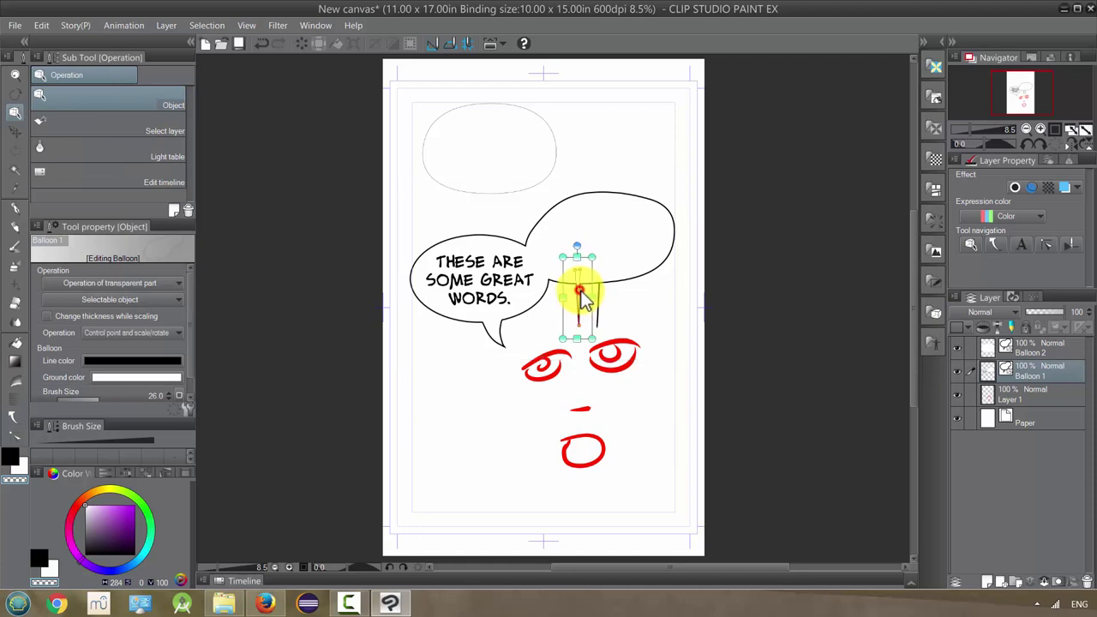
pyautogui.moveTo(587, 274); pyautogui.dragTo(600, 264)
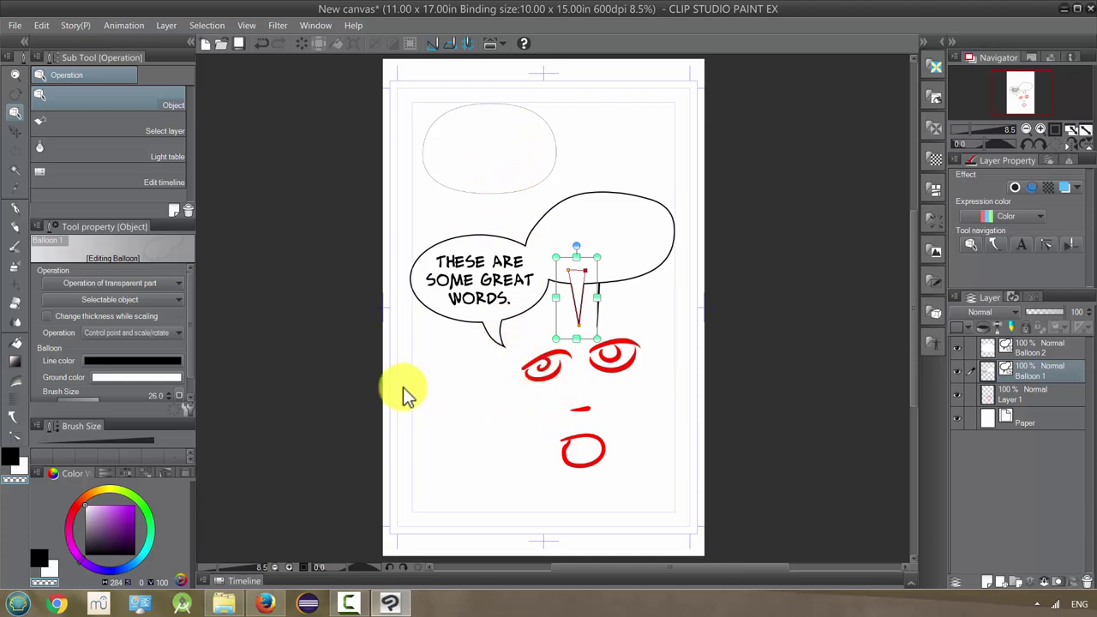
pyautogui.click(13, 418)
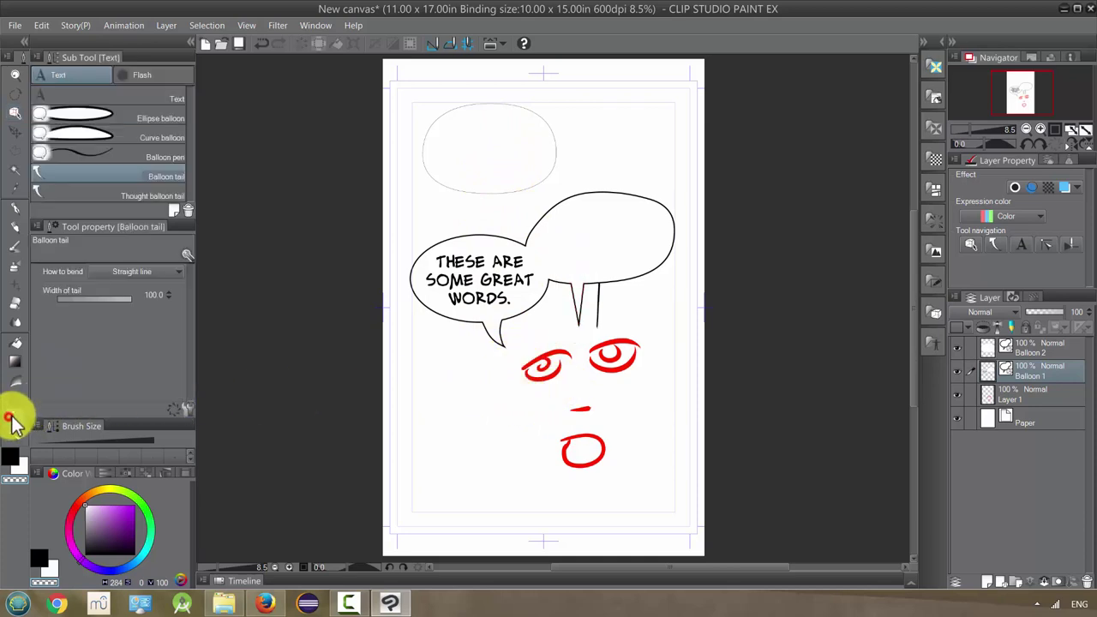
# - Draw a dotted thought-balloon tail of width 100 beside the face's right eye
pyautogui.click(130, 196)
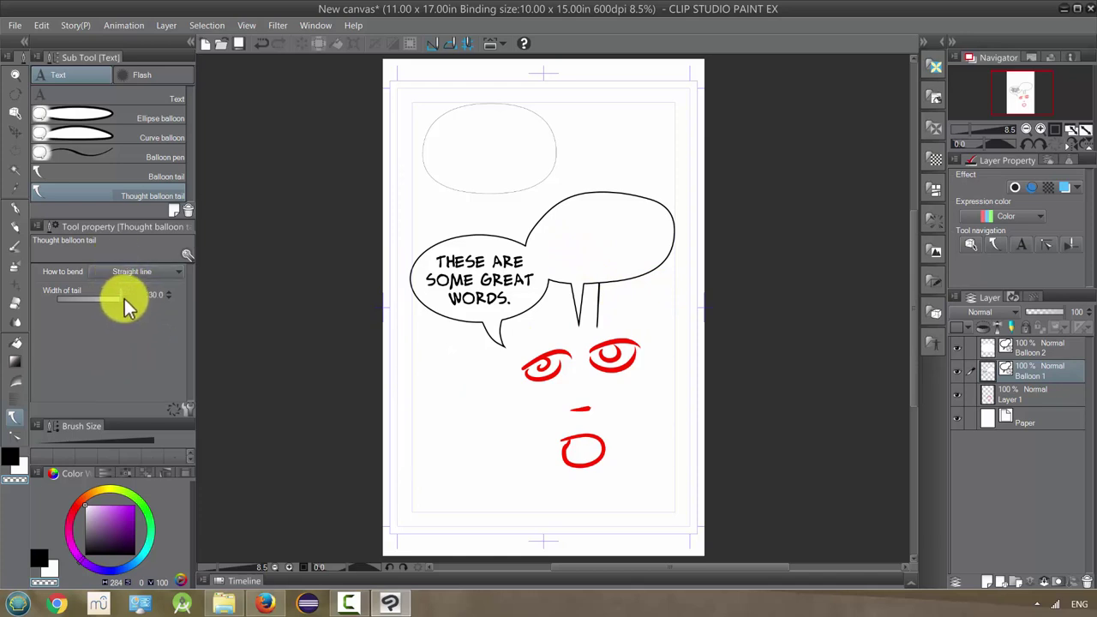
pyautogui.moveTo(124, 299); pyautogui.dragTo(139, 300)
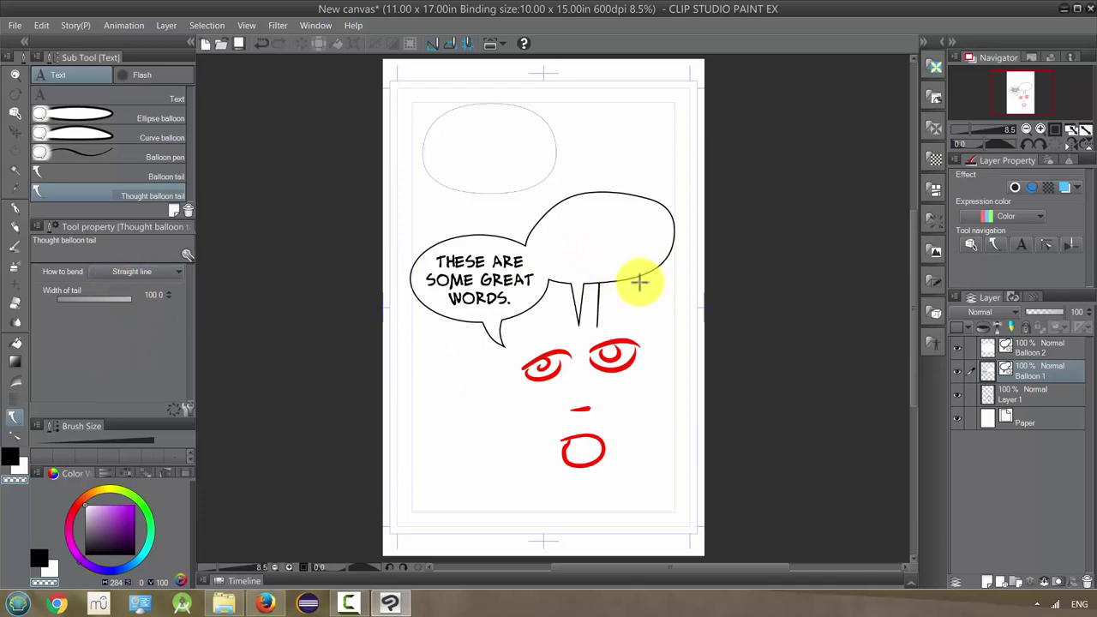
pyautogui.moveTo(690, 271); pyautogui.dragTo(693, 347)
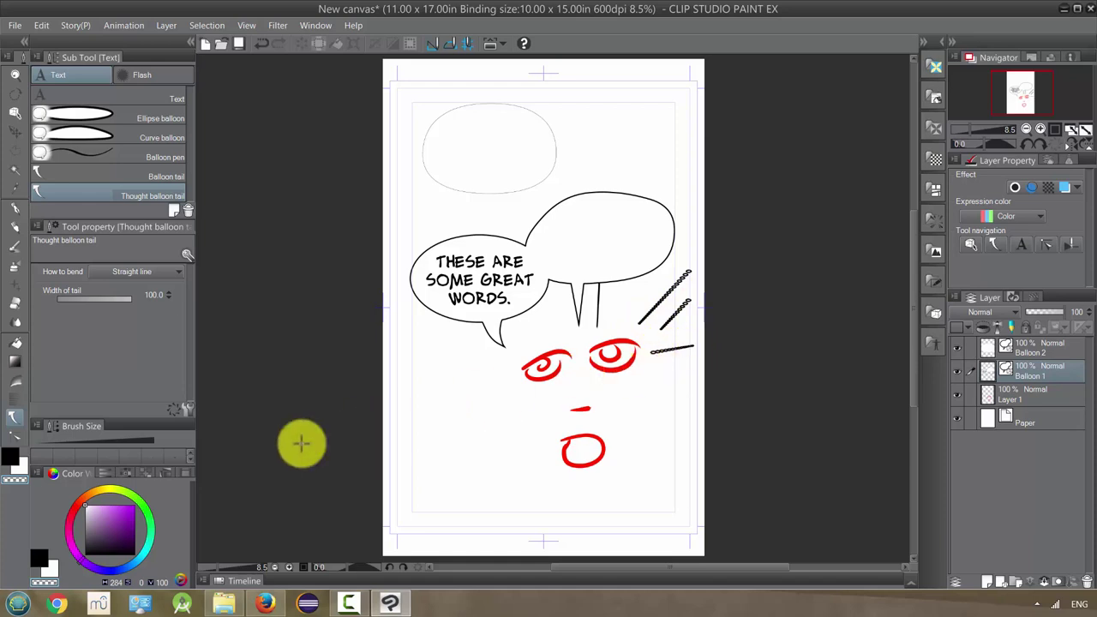
pyautogui.click(189, 411)
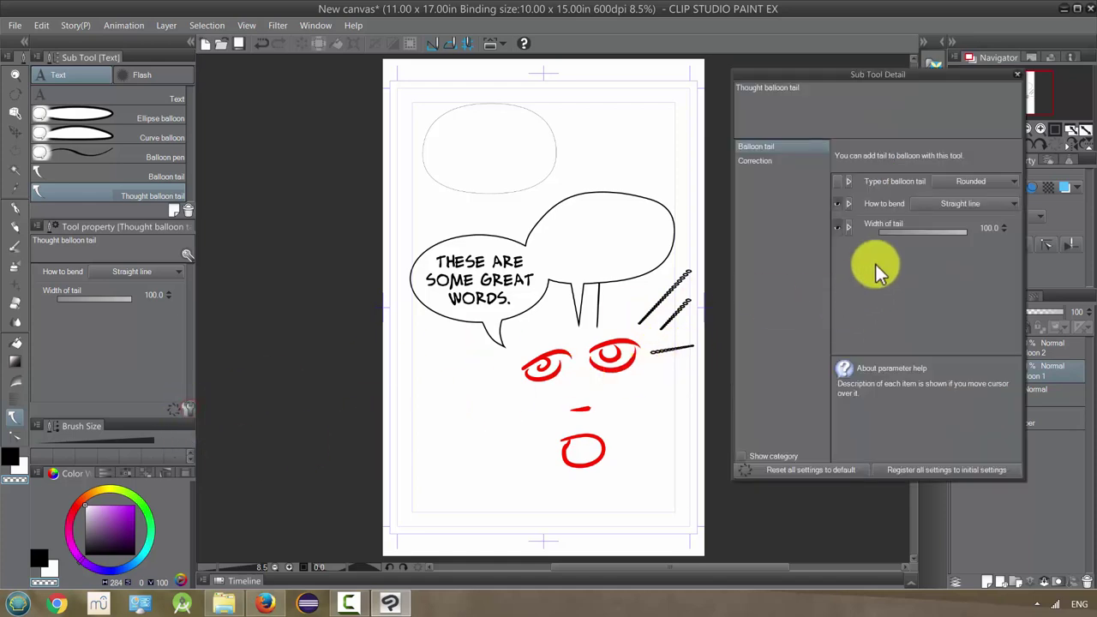
pyautogui.click(1016, 77)
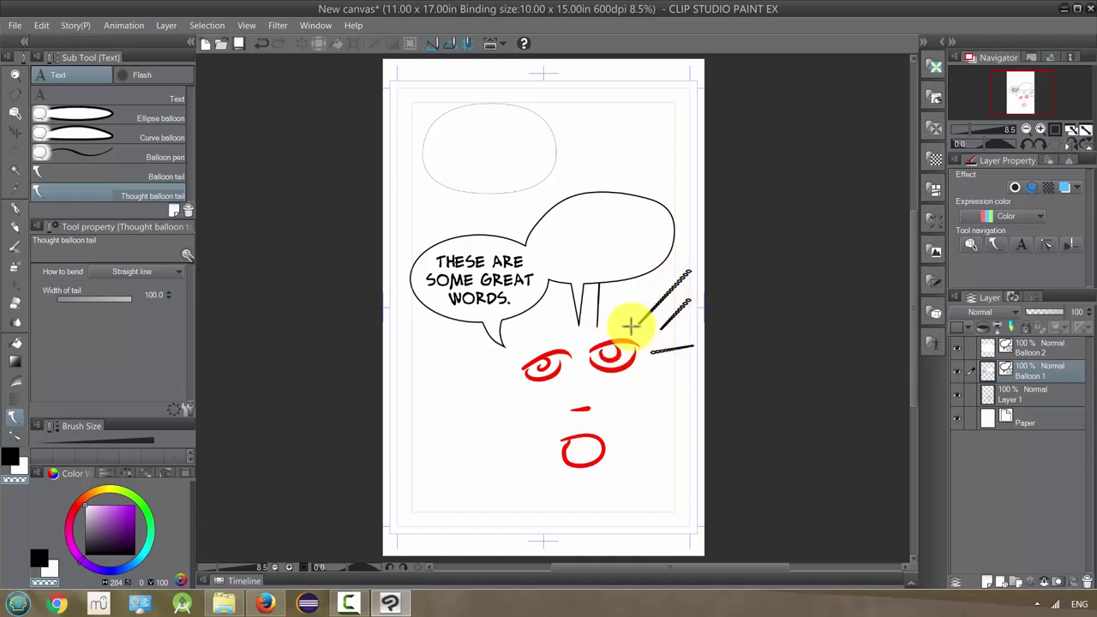
# - Start a new text box at lower left with text size 32.6
pyautogui.click(117, 120)
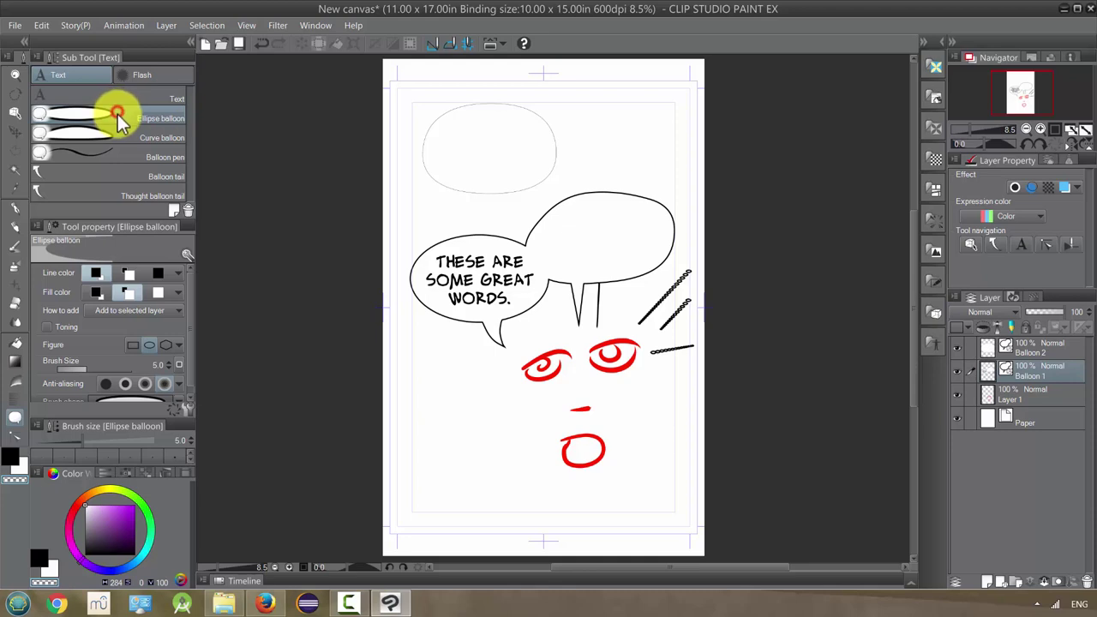
pyautogui.click(159, 95)
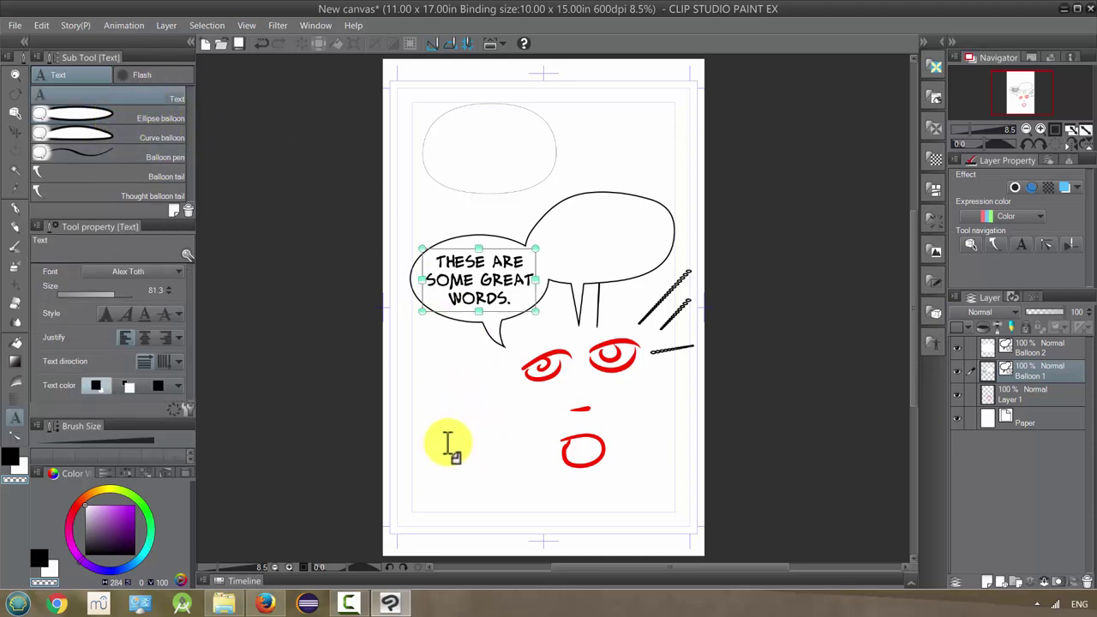
pyautogui.click(429, 425)
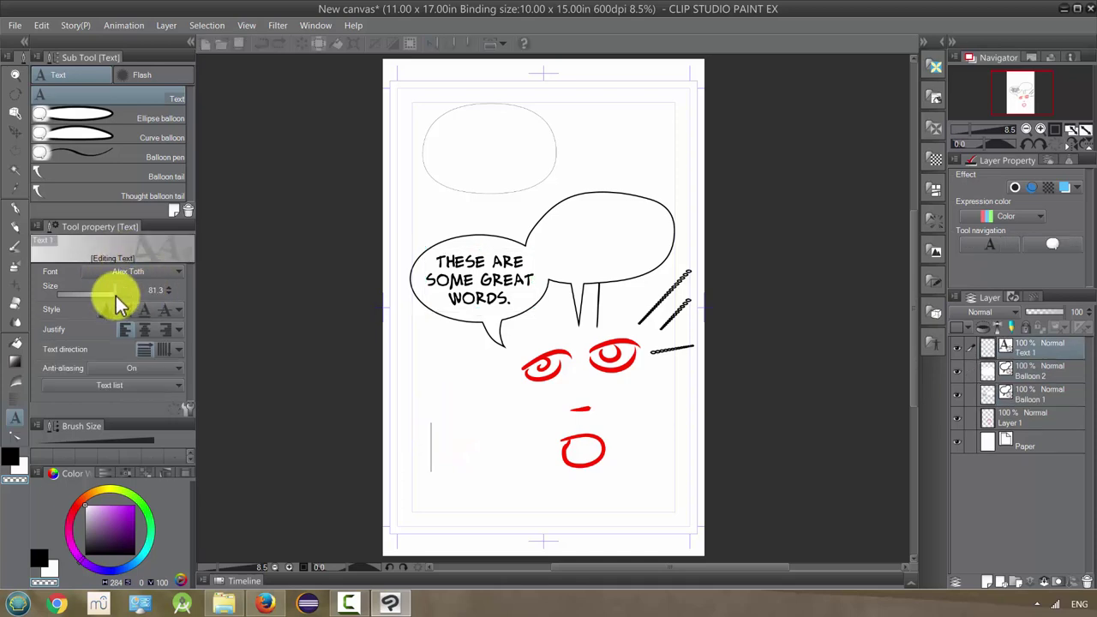
pyautogui.moveTo(114, 295); pyautogui.dragTo(98, 295)
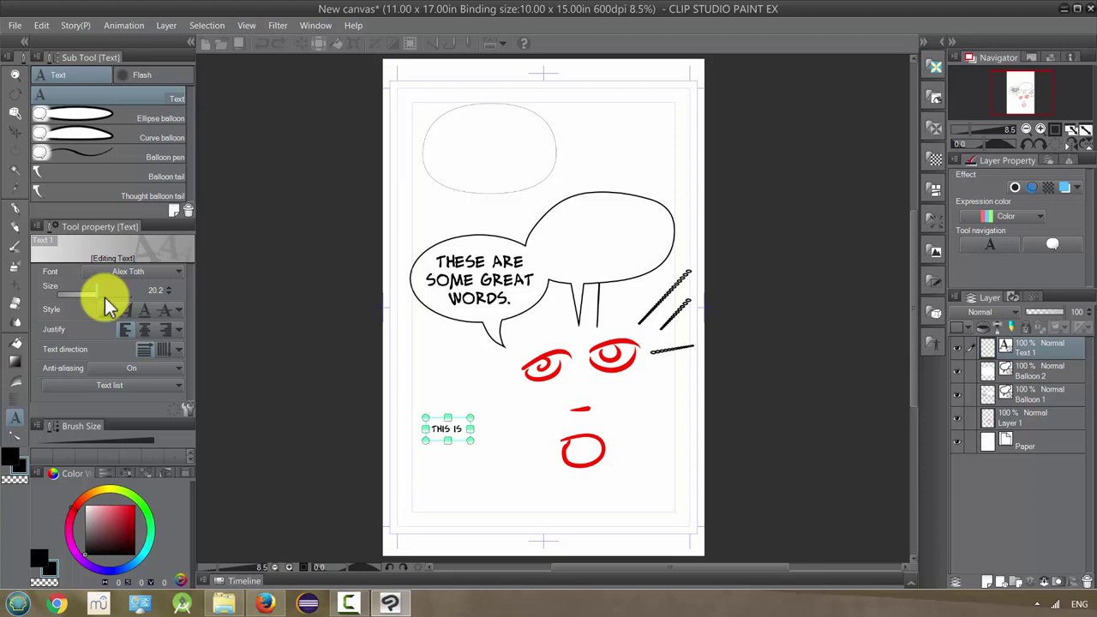
# - Add 'WAY TOO' on a new line and centre-justify the caption text
pyautogui.press('Return')
pyautogui.write('WAY')
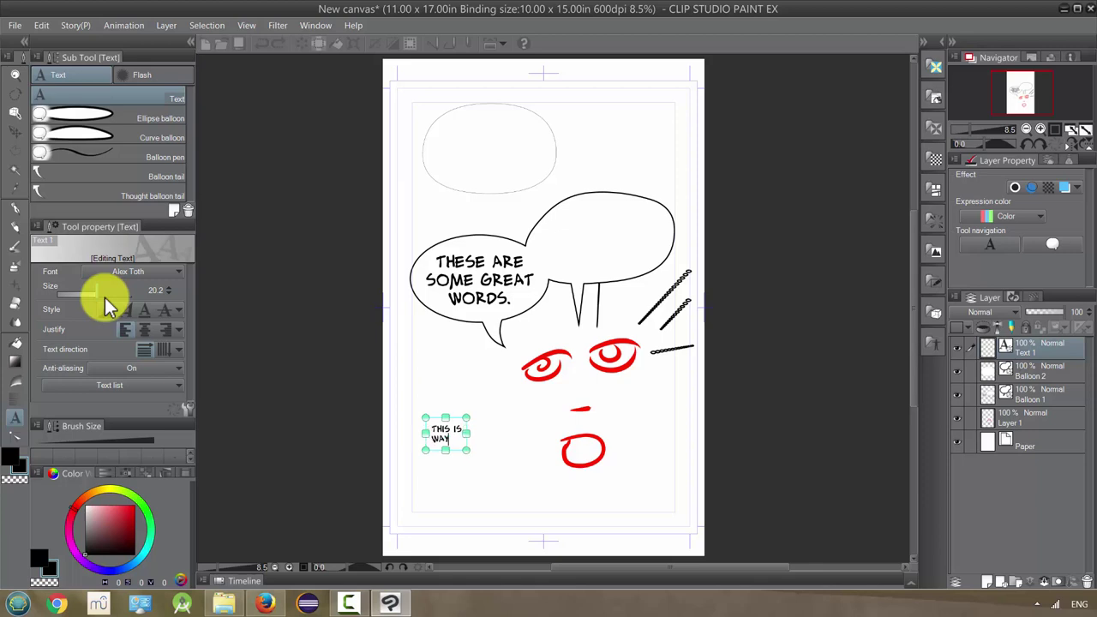
pyautogui.write(' TOO')
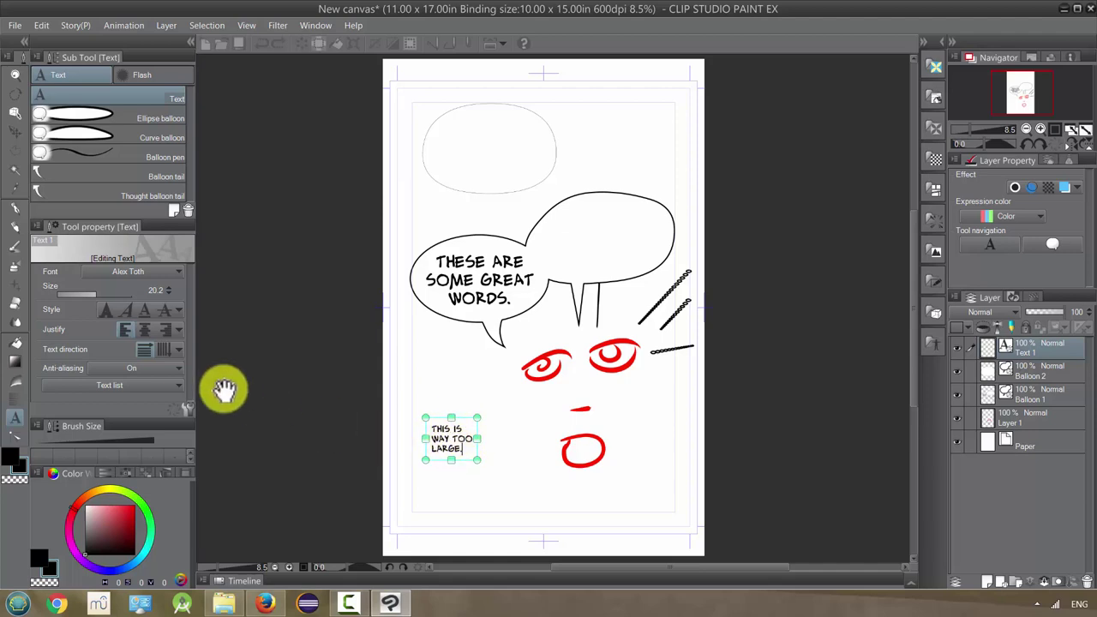
pyautogui.click(144, 333)
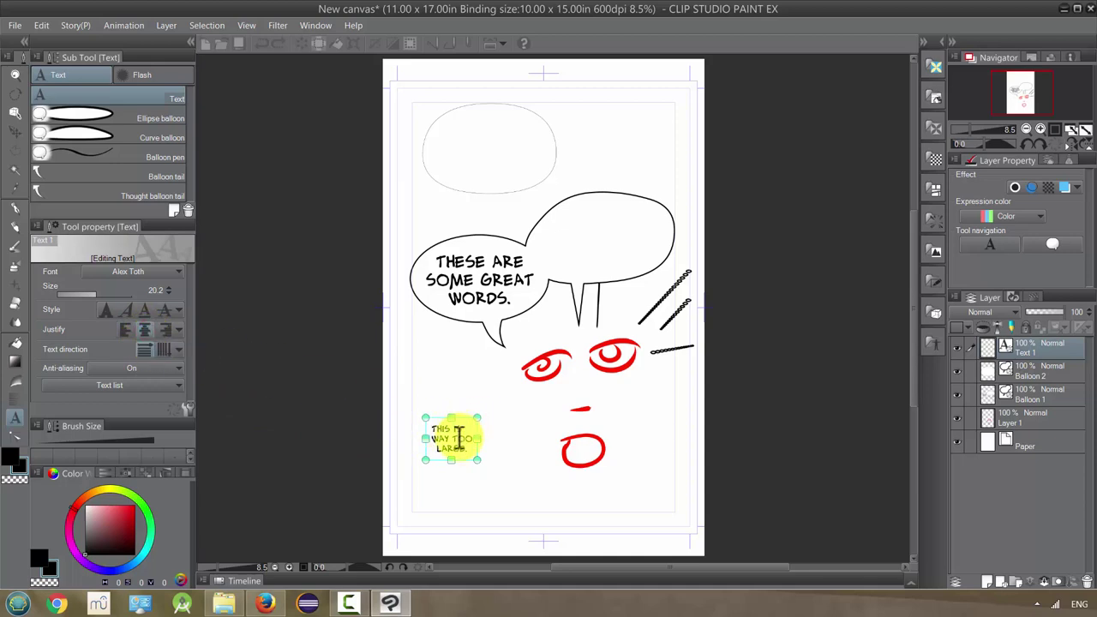
pyautogui.moveTo(460, 438); pyautogui.dragTo(428, 440)
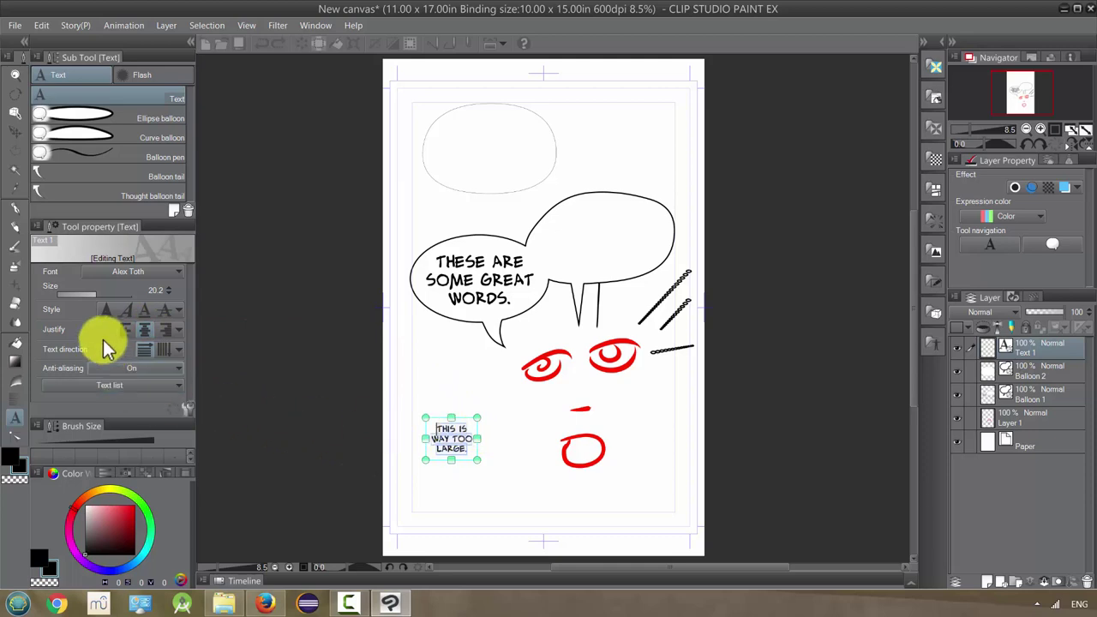
pyautogui.click(454, 440)
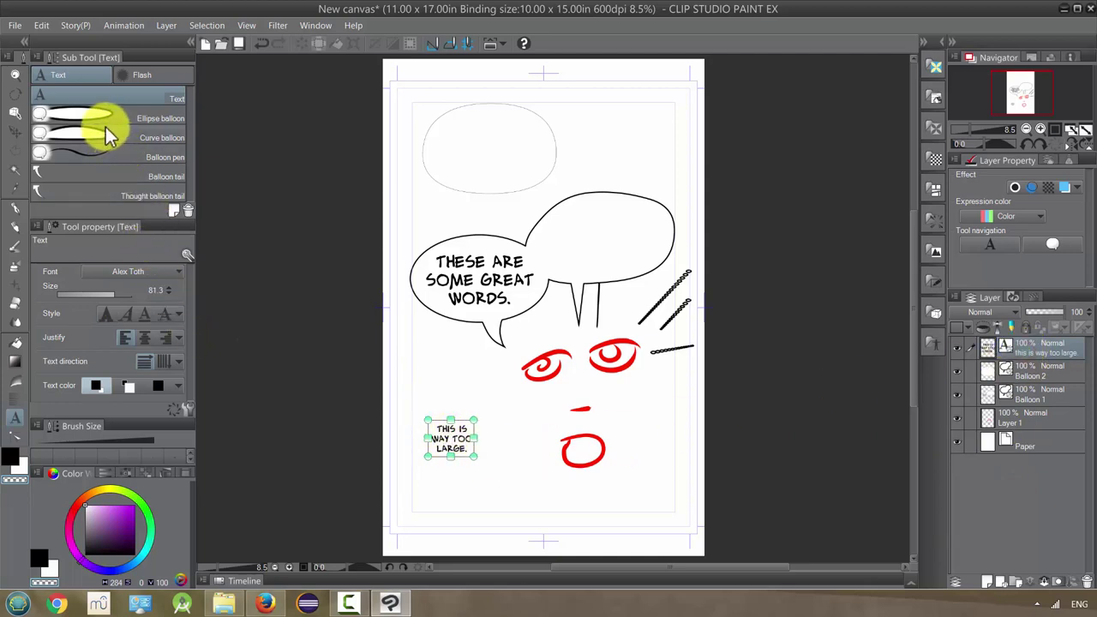
# - Zoom in and draw a Balloon pen outline over the caption's top and right side
pyautogui.click(103, 155)
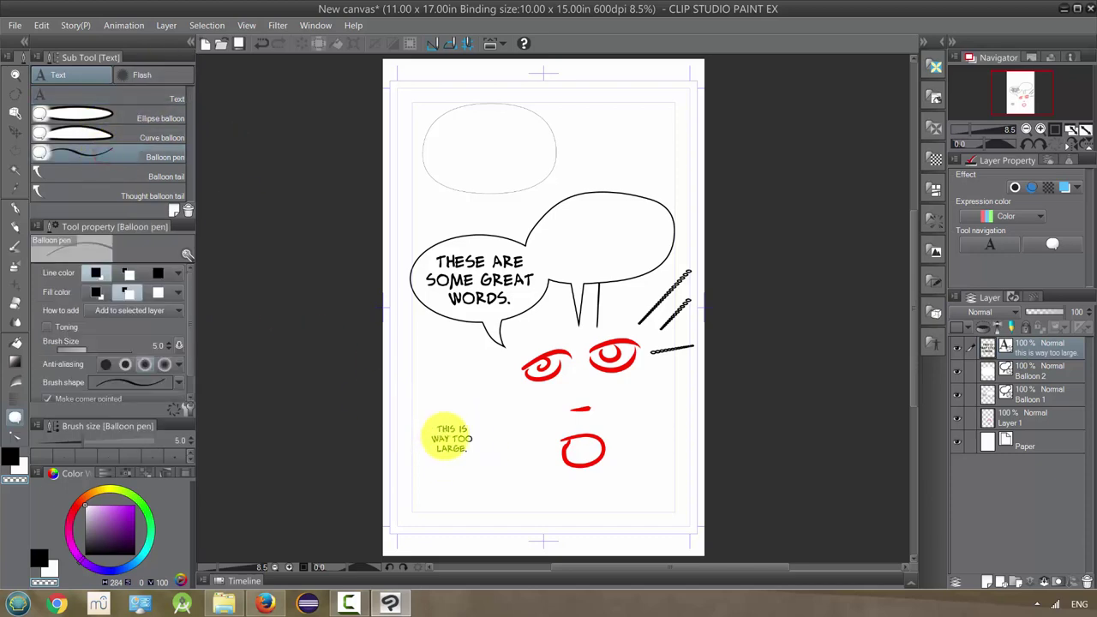
pyautogui.scroll(2, 454, 439)
pyautogui.scroll(2, 447, 446)
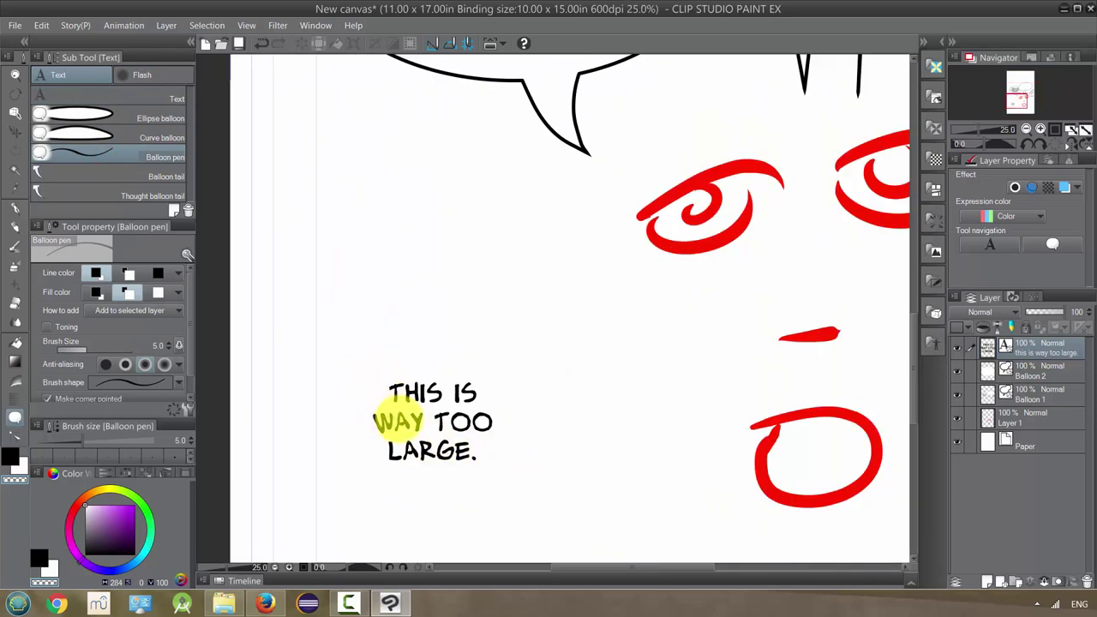
pyautogui.moveTo(363, 414)
pyautogui.mouseDown()
pyautogui.moveTo(389, 362)
pyautogui.moveTo(408, 414)
pyautogui.moveTo(423, 360)
pyautogui.moveTo(456, 367)
pyautogui.moveTo(470, 385)
pyautogui.moveTo(439, 386)
pyautogui.moveTo(487, 373)
pyautogui.moveTo(495, 397)
pyautogui.moveTo(503, 378)
pyautogui.moveTo(473, 392)
pyautogui.moveTo(501, 404)
pyautogui.moveTo(505, 429)
pyautogui.moveTo(502, 411)
pyautogui.moveTo(484, 433)
pyautogui.moveTo(483, 419)
pyautogui.moveTo(488, 464)
pyautogui.moveTo(478, 422)
pyautogui.moveTo(473, 454)
pyautogui.moveTo(483, 450)
pyautogui.moveTo(433, 470)
pyautogui.moveTo(446, 456)
pyautogui.moveTo(364, 446)
pyautogui.moveTo(416, 411)
pyautogui.moveTo(391, 444)
pyautogui.moveTo(396, 463)
pyautogui.moveTo(364, 465)
pyautogui.moveTo(403, 381)
pyautogui.moveTo(417, 403)
pyautogui.moveTo(439, 414)
pyautogui.moveTo(443, 402)
pyautogui.moveTo(429, 387)
pyautogui.moveTo(392, 415)
pyautogui.moveTo(469, 413)
pyautogui.moveTo(452, 392)
pyautogui.moveTo(411, 455)
pyautogui.moveTo(475, 416)
pyautogui.moveTo(427, 405)
pyautogui.moveTo(471, 421)
pyautogui.mouseUp()
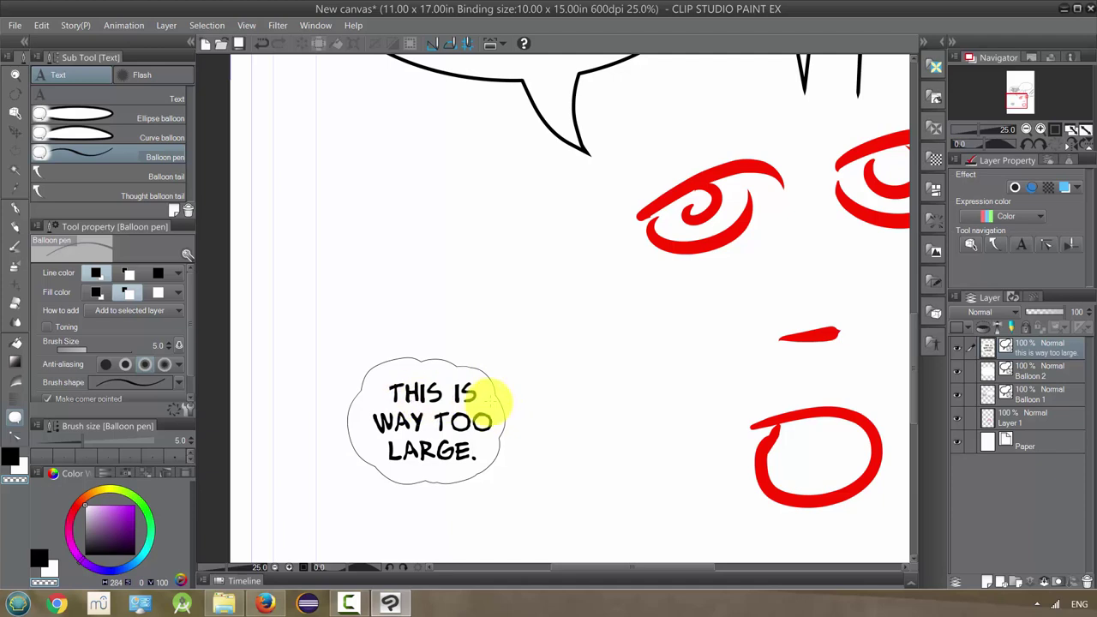
pyautogui.moveTo(481, 378); pyautogui.dragTo(492, 454)
pyautogui.moveTo(492, 408); pyautogui.dragTo(488, 450)
pyautogui.moveTo(502, 409); pyautogui.dragTo(490, 450)
# - Reshape the lower-right and lower-left edges to close the wavy balloon, then zoom out
pyautogui.click(465, 474)
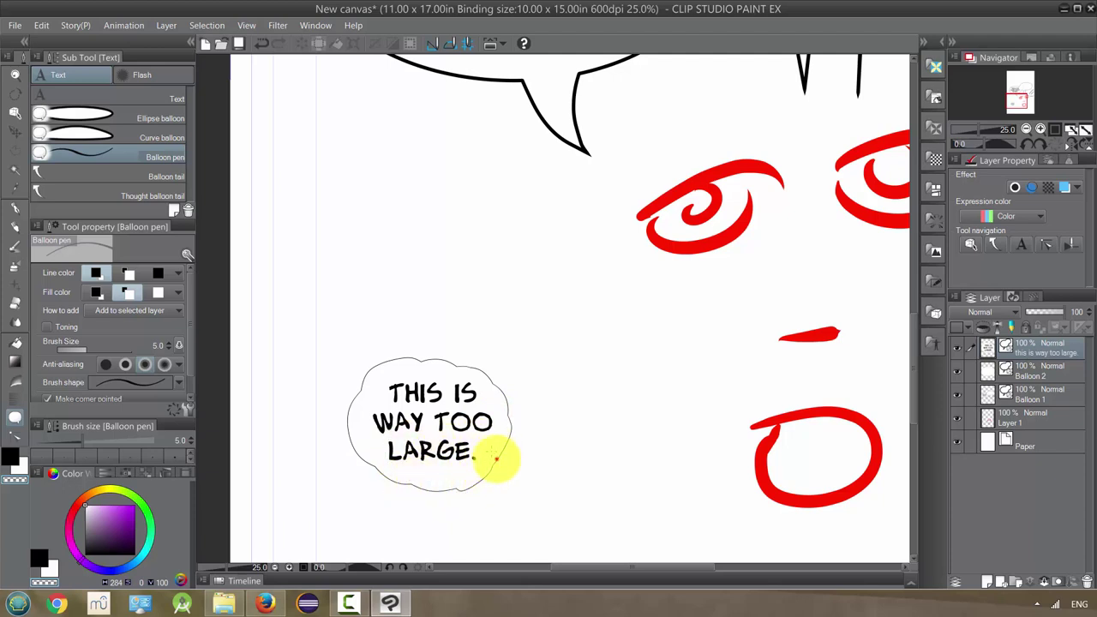
pyautogui.moveTo(495, 456)
pyautogui.mouseDown()
pyautogui.moveTo(465, 461)
pyautogui.moveTo(446, 484)
pyautogui.moveTo(506, 443)
pyautogui.moveTo(502, 460)
pyautogui.moveTo(497, 451)
pyautogui.mouseUp()
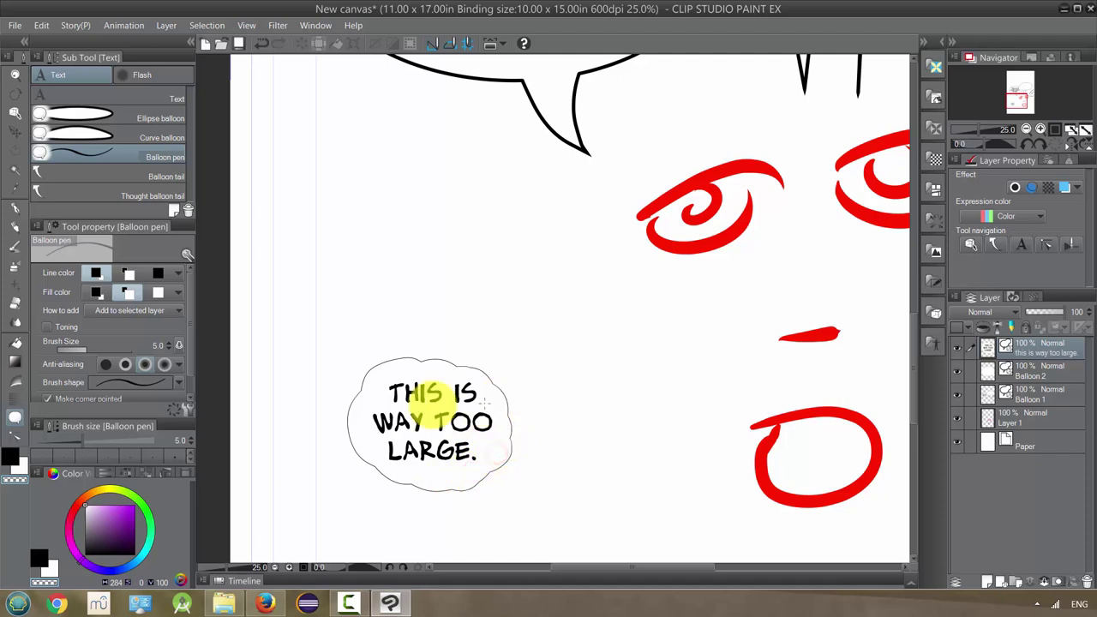
pyautogui.click(391, 474)
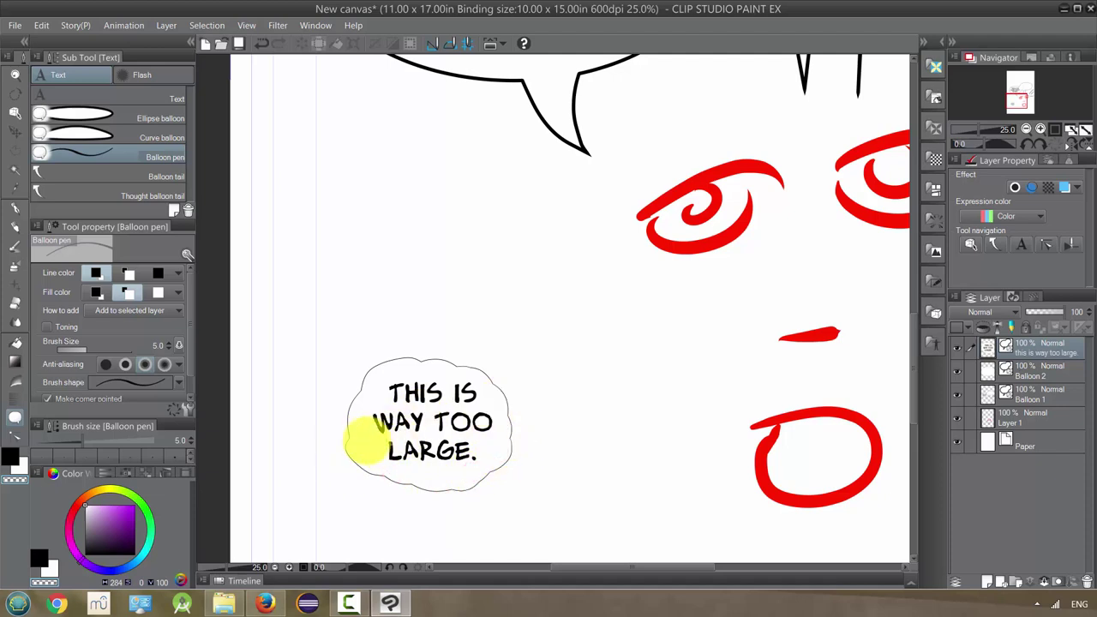
pyautogui.moveTo(360, 448)
pyautogui.mouseDown()
pyautogui.moveTo(348, 412)
pyautogui.moveTo(379, 409)
pyautogui.moveTo(375, 418)
pyautogui.moveTo(427, 434)
pyautogui.moveTo(368, 379)
pyautogui.mouseUp()
pyautogui.scroll(1, 437, 430)
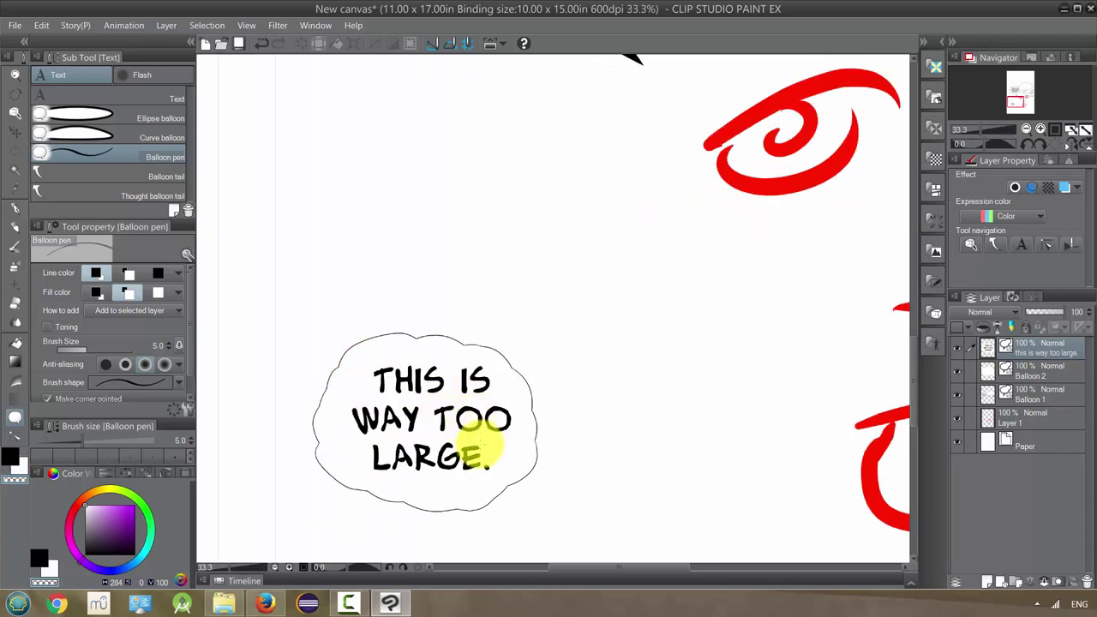
pyautogui.scroll(1, 467, 439)
pyautogui.scroll(-2, 469, 441)
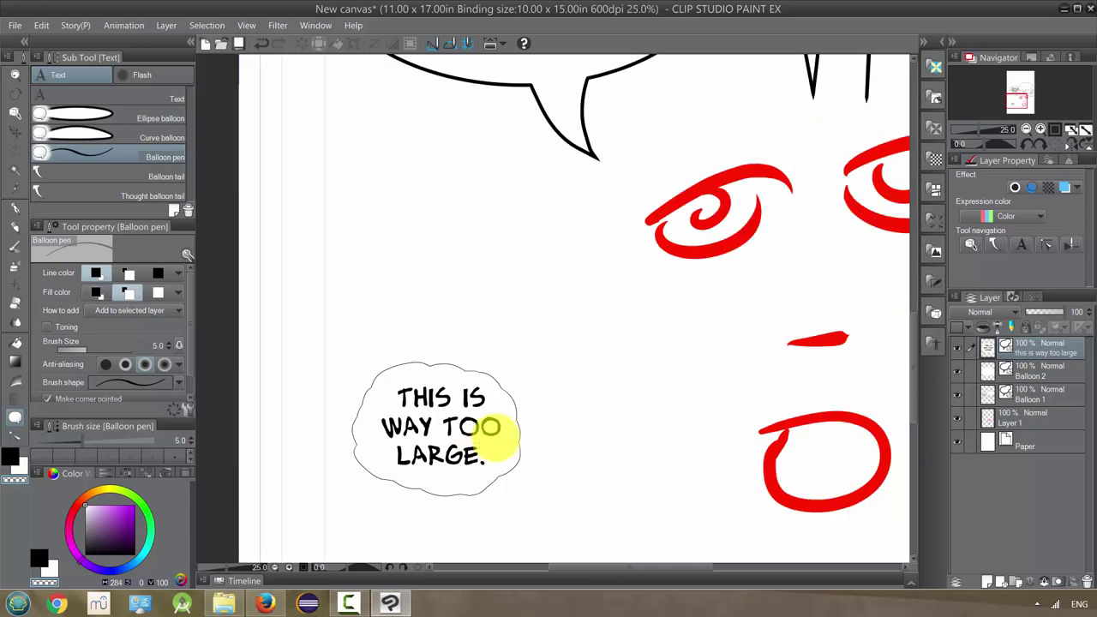
pyautogui.scroll(-2, 491, 426)
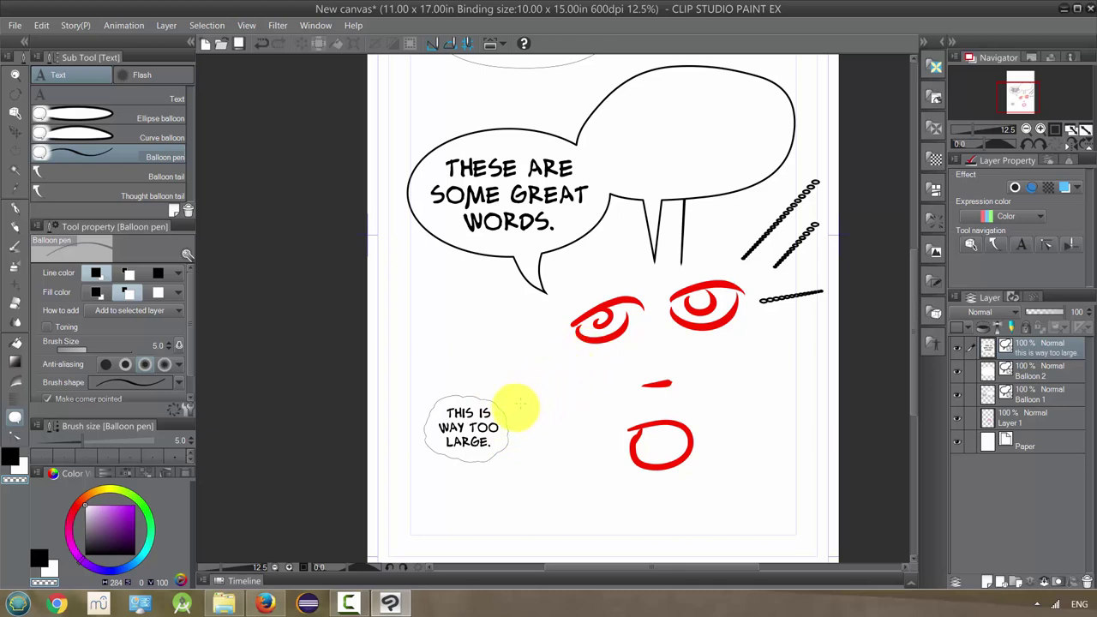
# - Move the small hand-drawn balloon slightly up and to the right
pyautogui.press('o')
pyautogui.click(480, 428)
pyautogui.moveTo(508, 390); pyautogui.dragTo(534, 363)
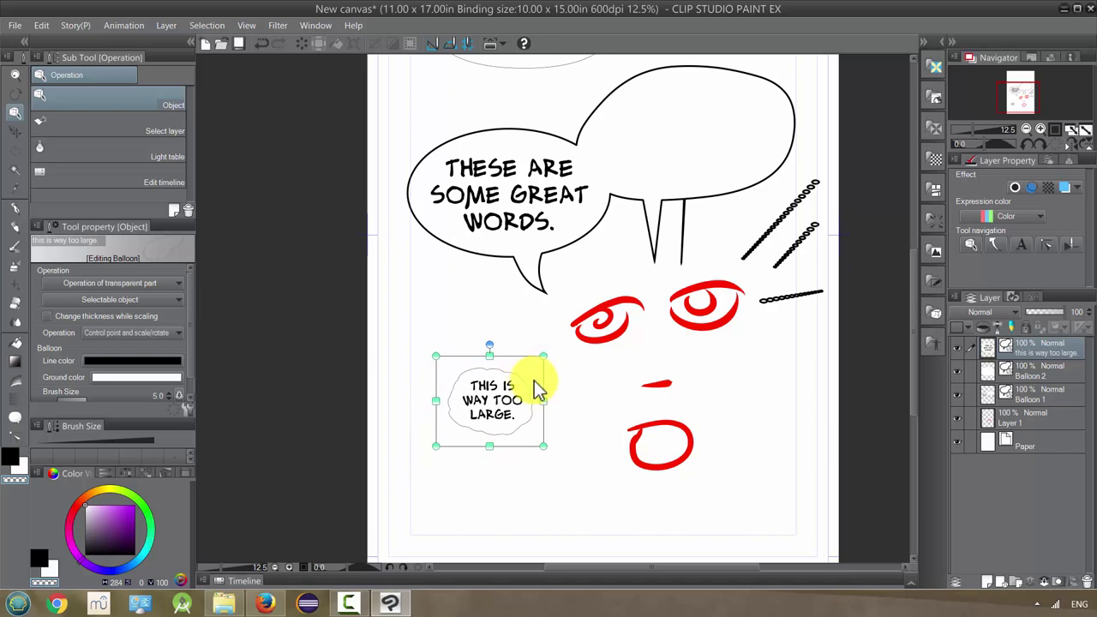
# - Draw a trail of small ellipse thought bubbles rising toward the eyes
pyautogui.click(14, 418)
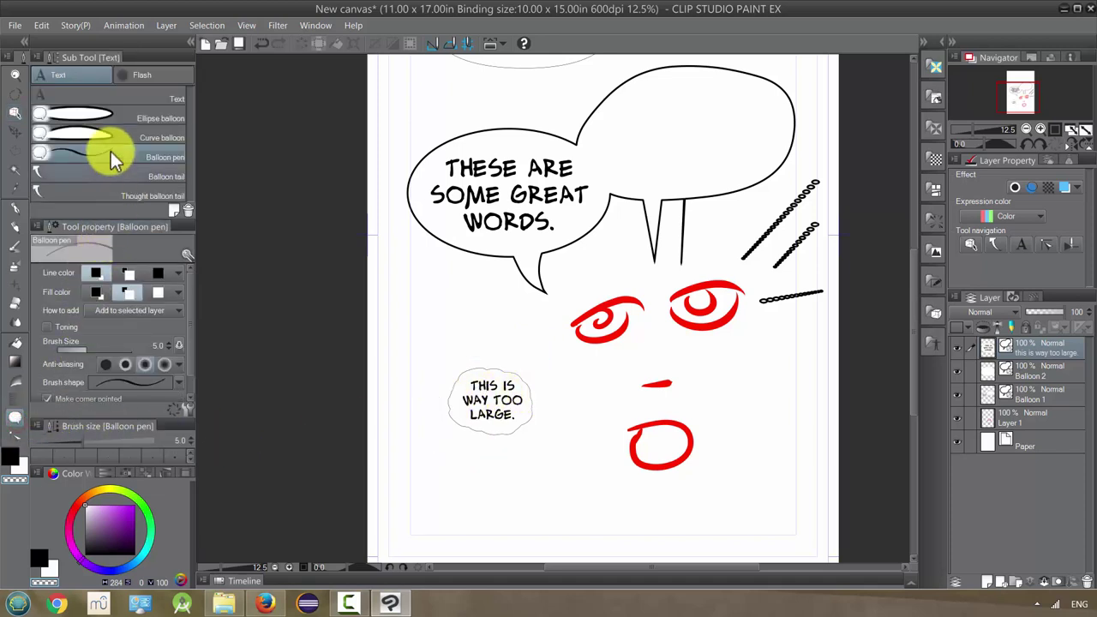
pyautogui.click(99, 115)
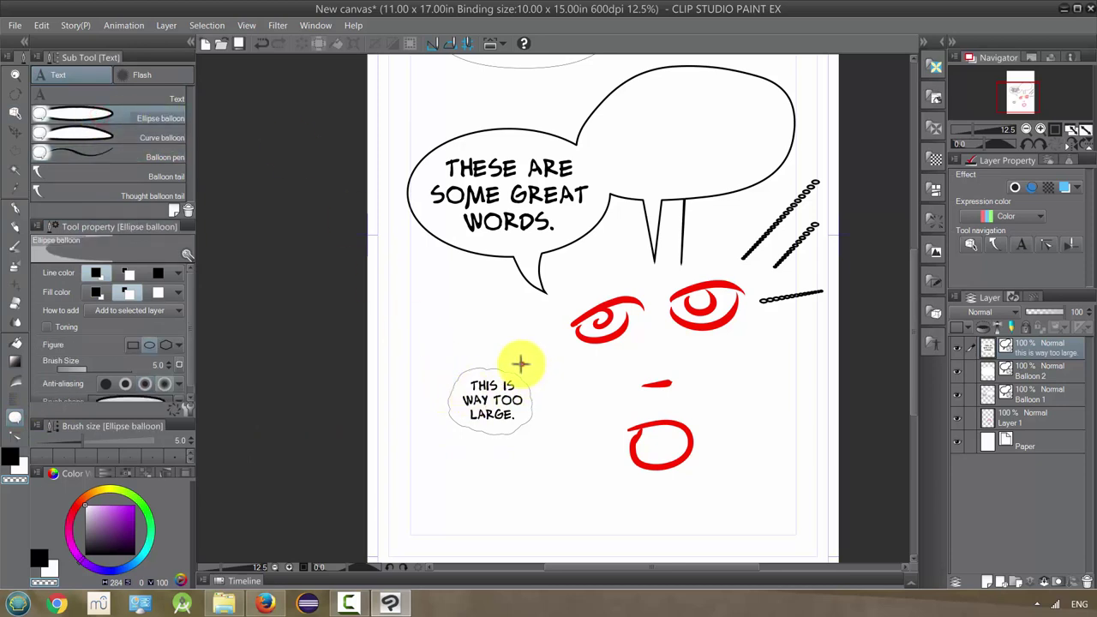
pyautogui.moveTo(521, 364); pyautogui.dragTo(532, 375)
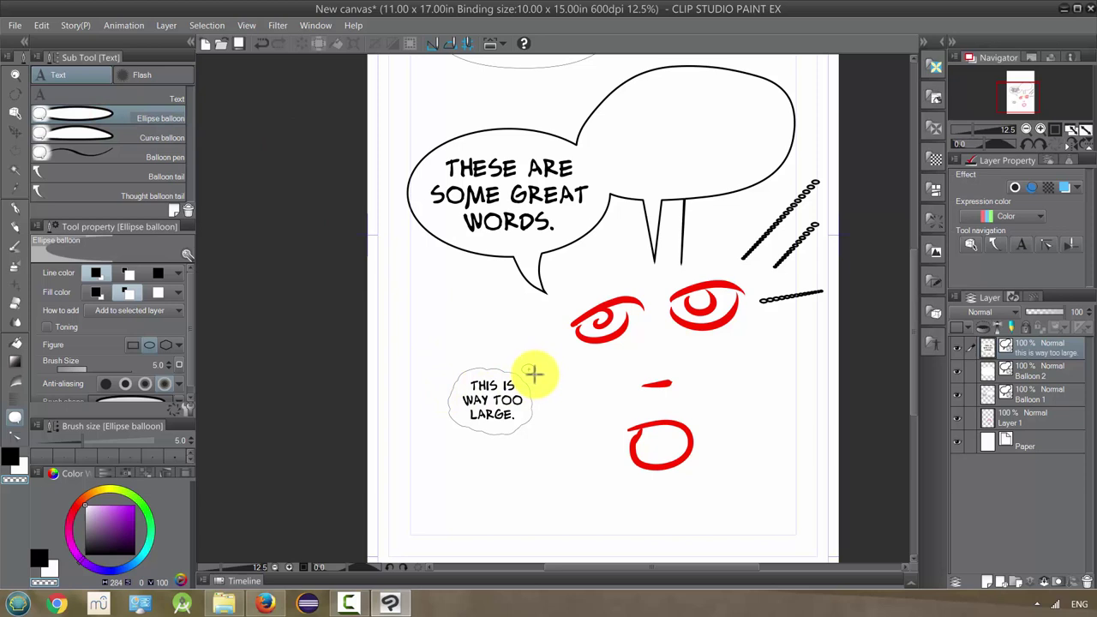
pyautogui.click(535, 355)
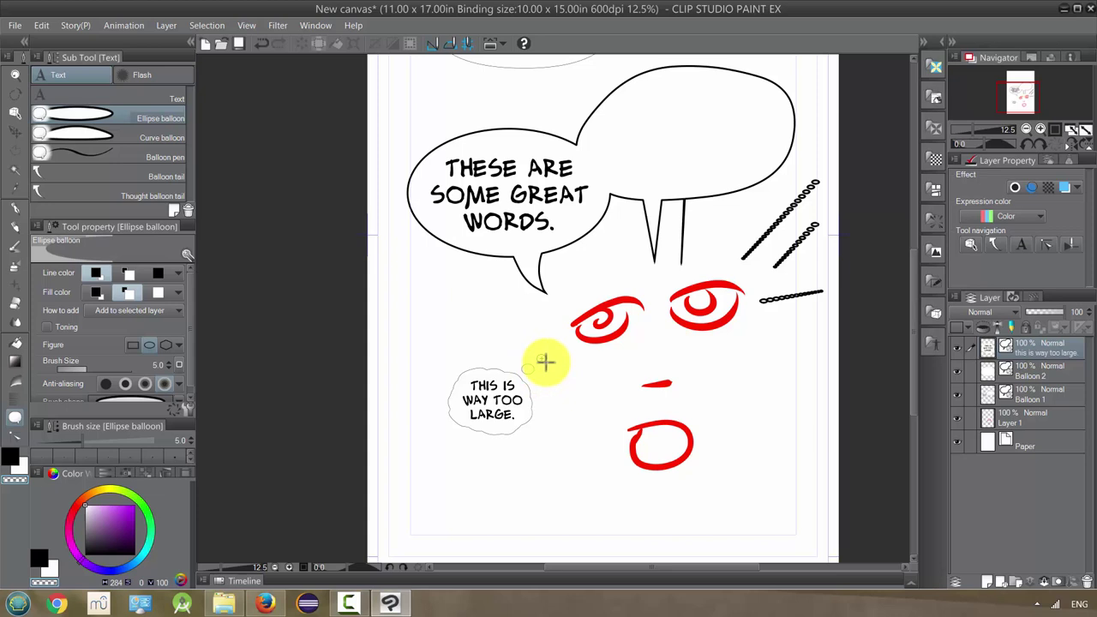
pyautogui.moveTo(548, 364); pyautogui.dragTo(553, 346)
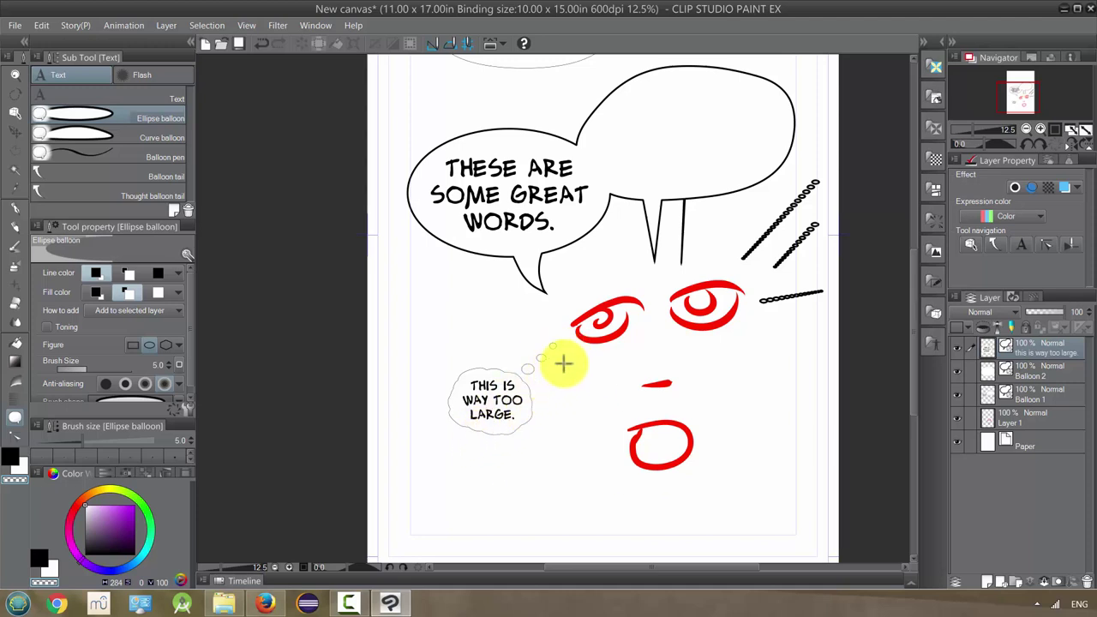
# - Thicken the thought balloon outline to 22
pyautogui.press('o')
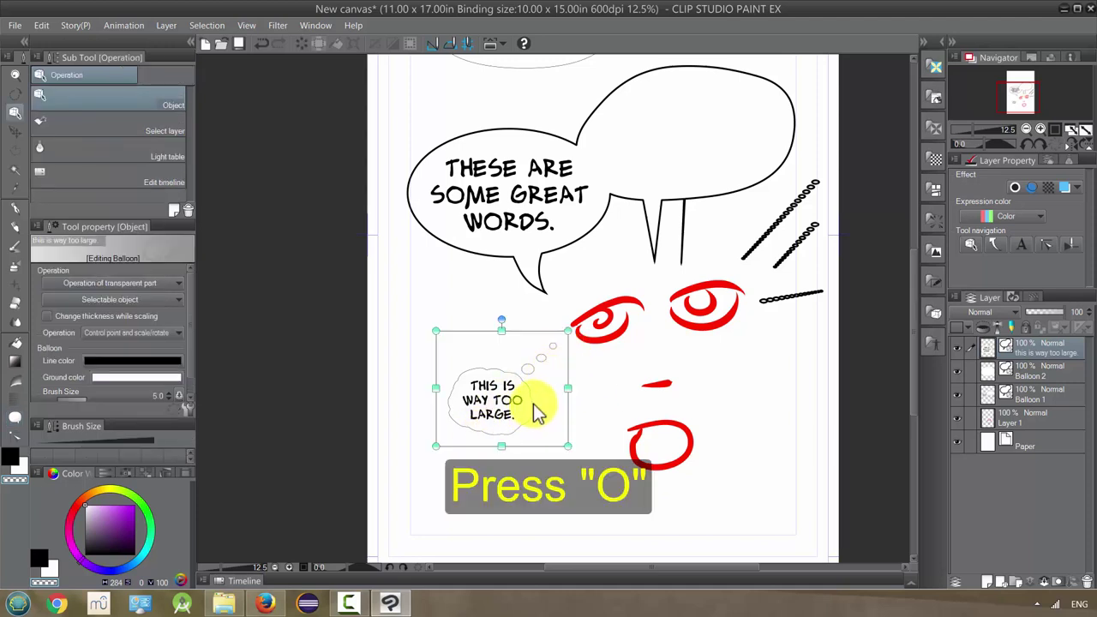
pyautogui.moveTo(188, 360); pyautogui.dragTo(182, 386)
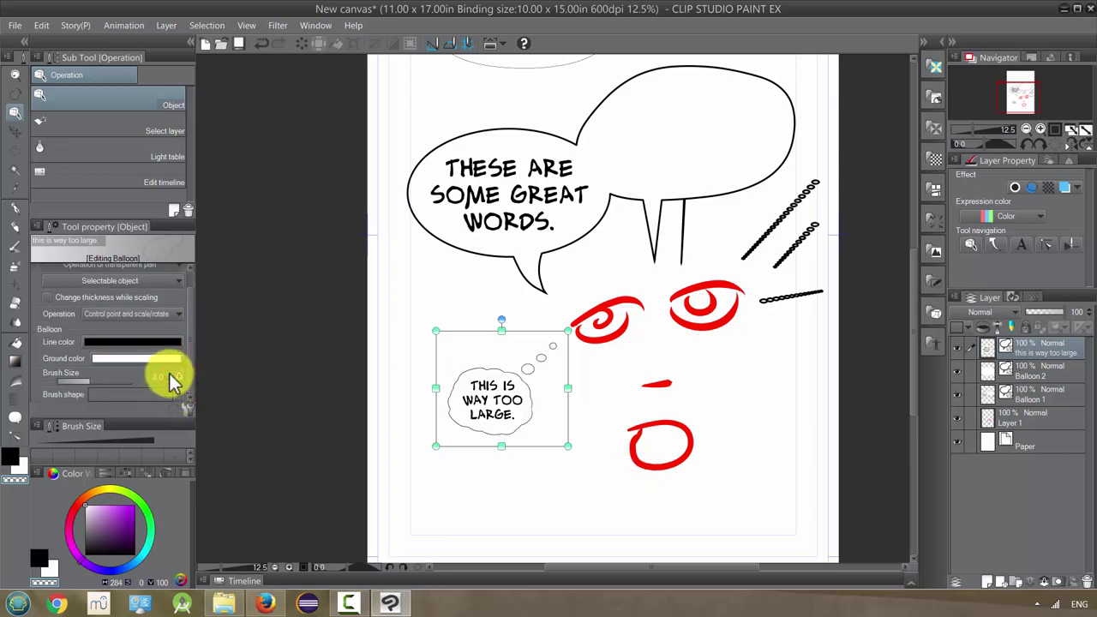
pyautogui.click(169, 377)
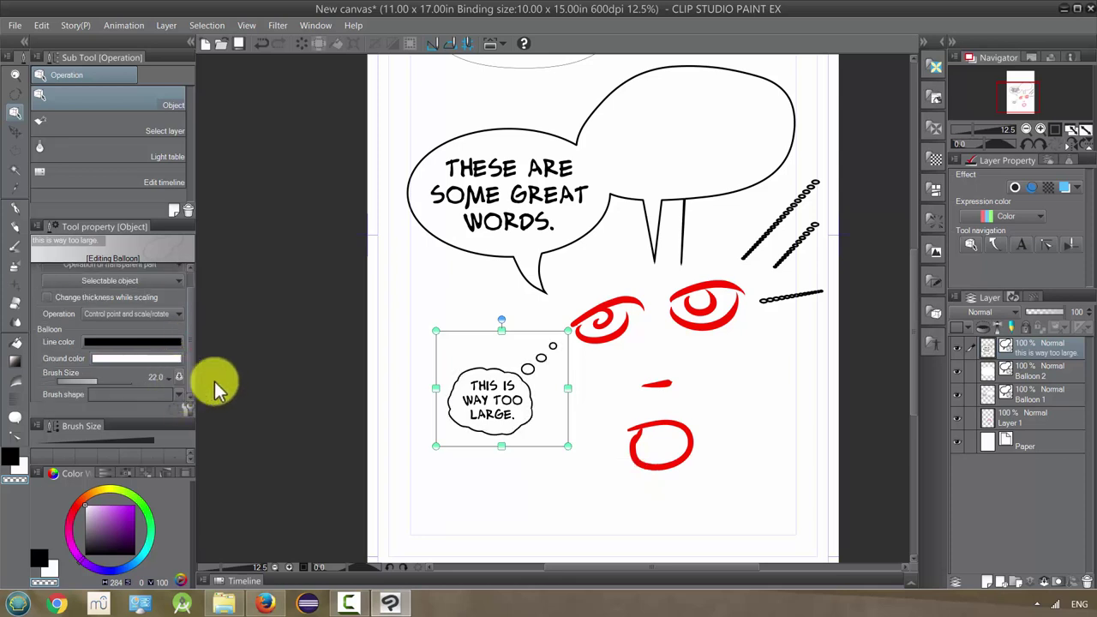
# - Delete the large empty top-right balloon, then select the 'great words' balloon
pyautogui.click(1007, 419)
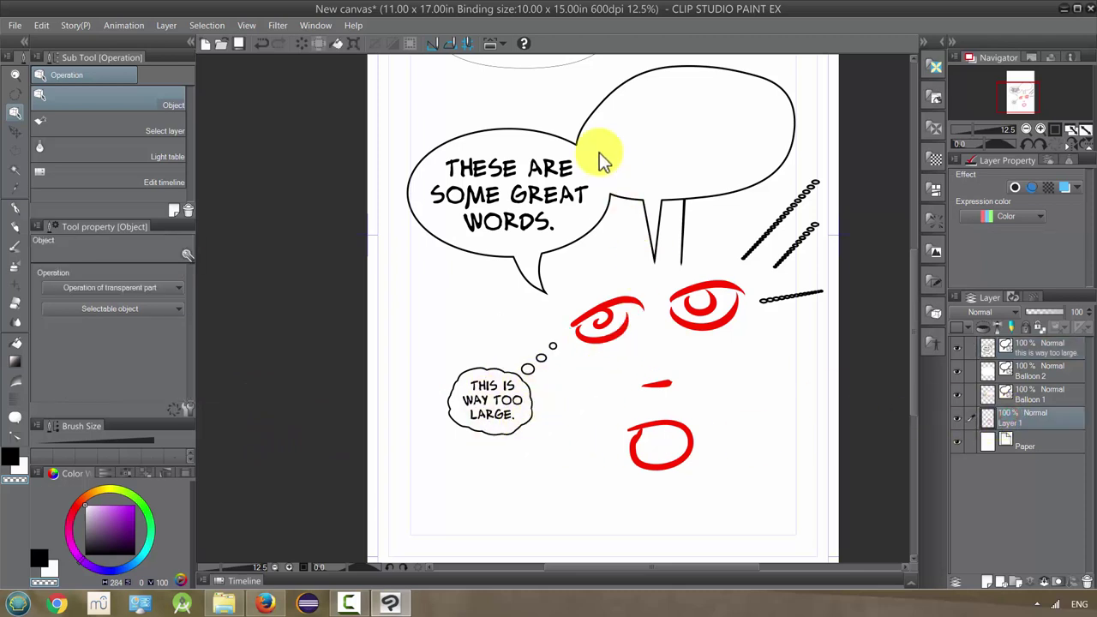
pyautogui.click(712, 76)
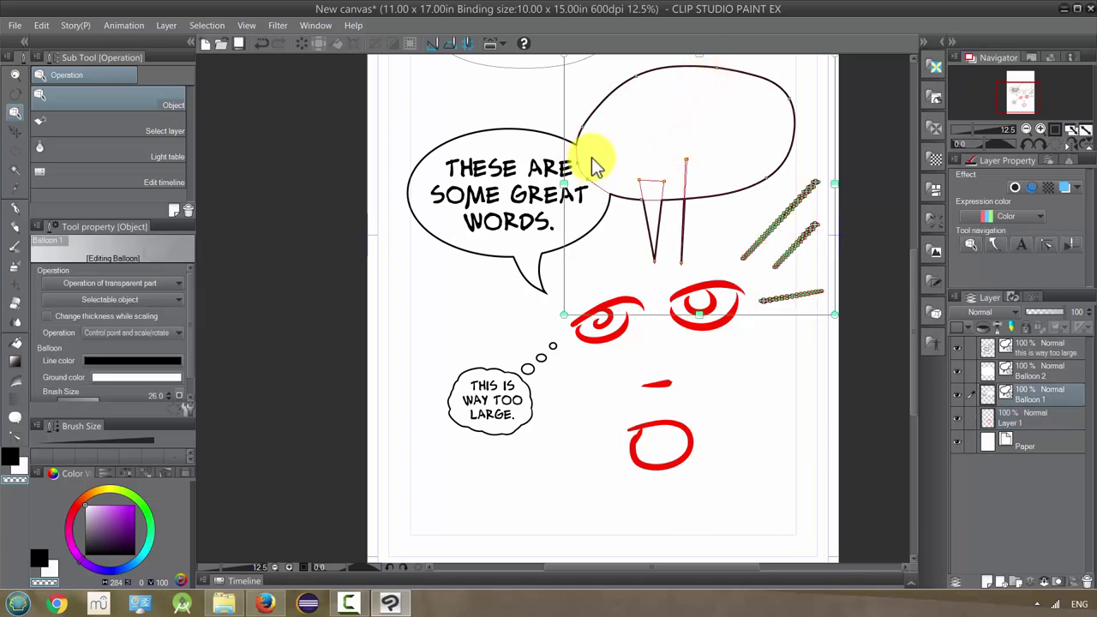
pyautogui.click(955, 395)
pyautogui.click(956, 395)
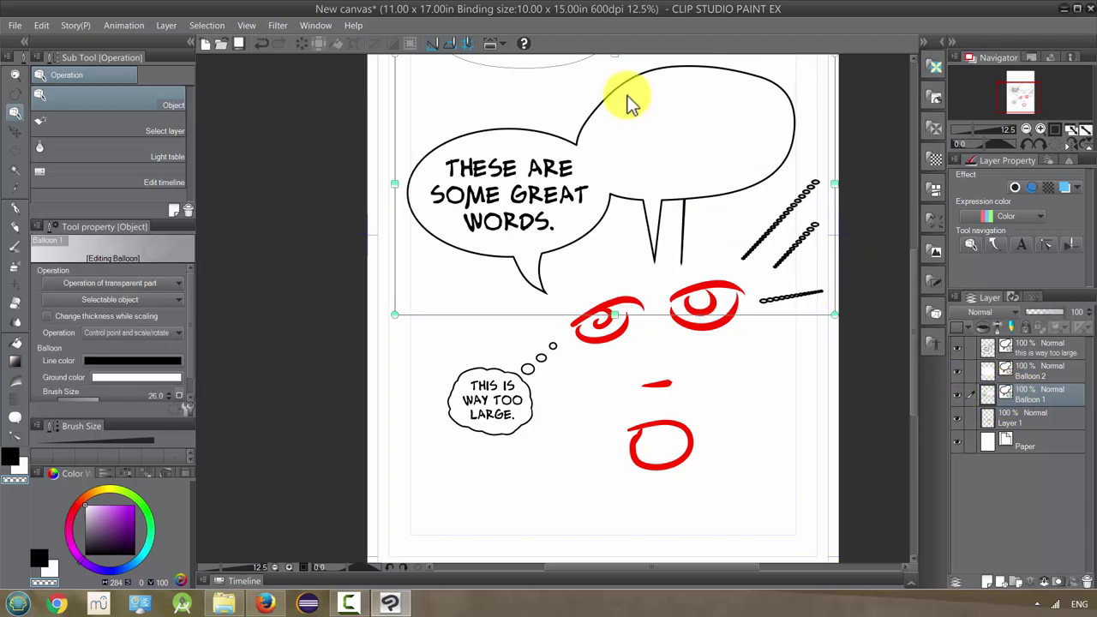
pyautogui.click(661, 67)
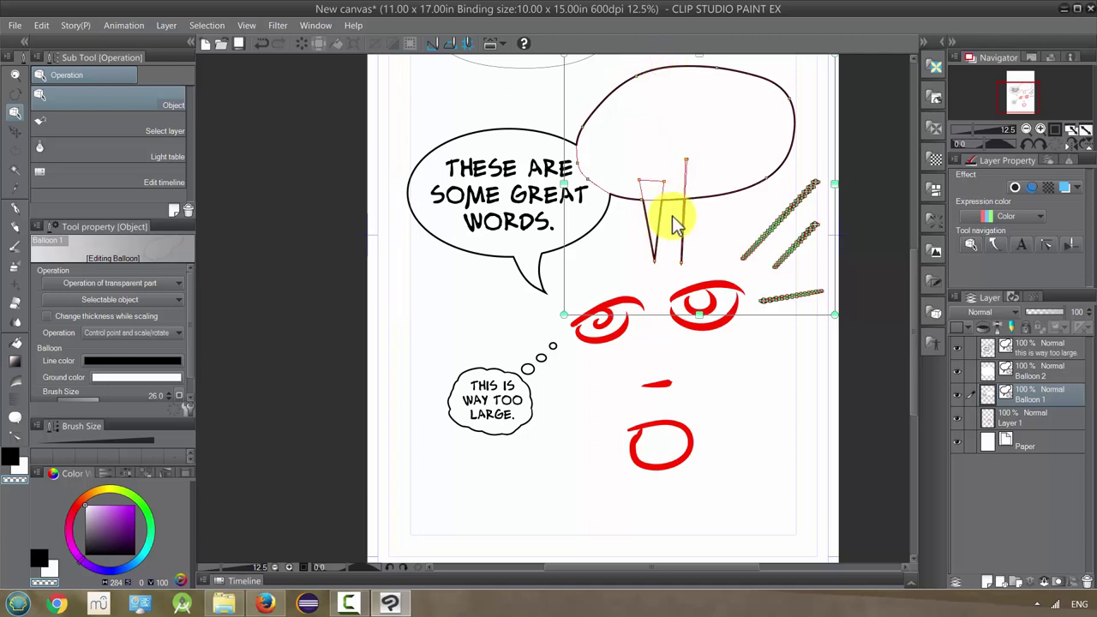
pyautogui.press('Delete')
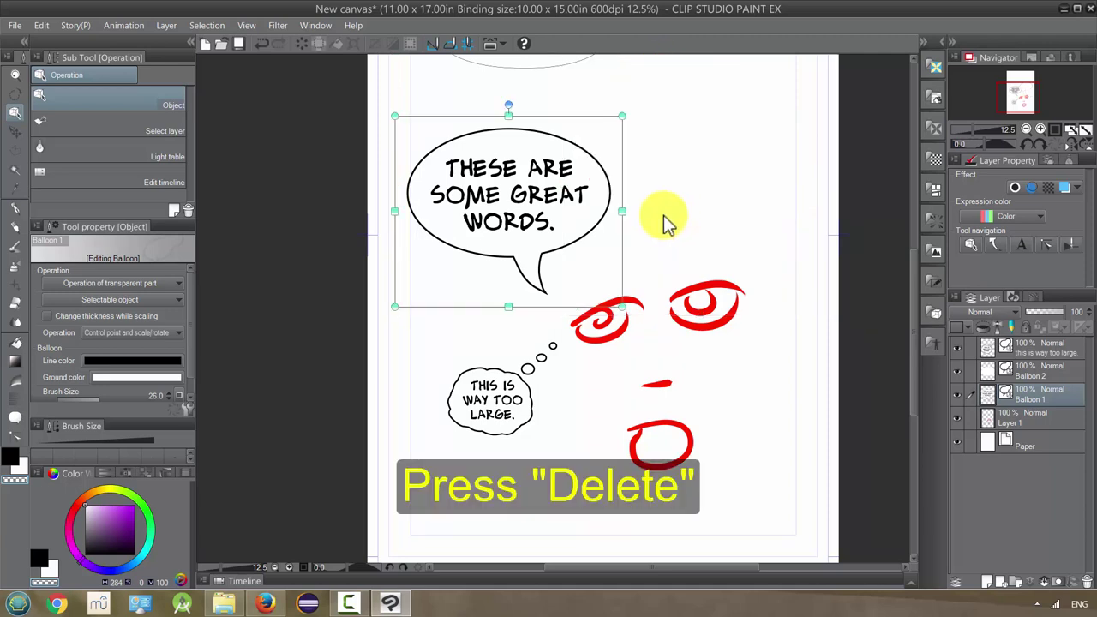
pyautogui.click(539, 250)
pyautogui.click(561, 247)
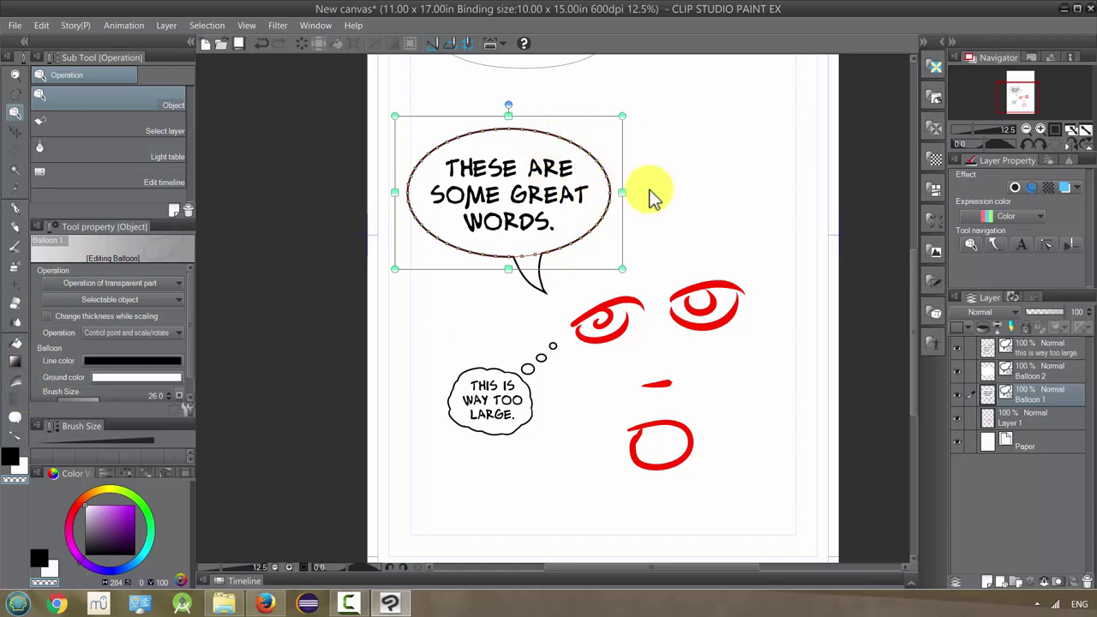
# - Draw a lumpy two-lobed ellipse balloon at upper right and set the Figure to Rectangle
pyautogui.click(16, 417)
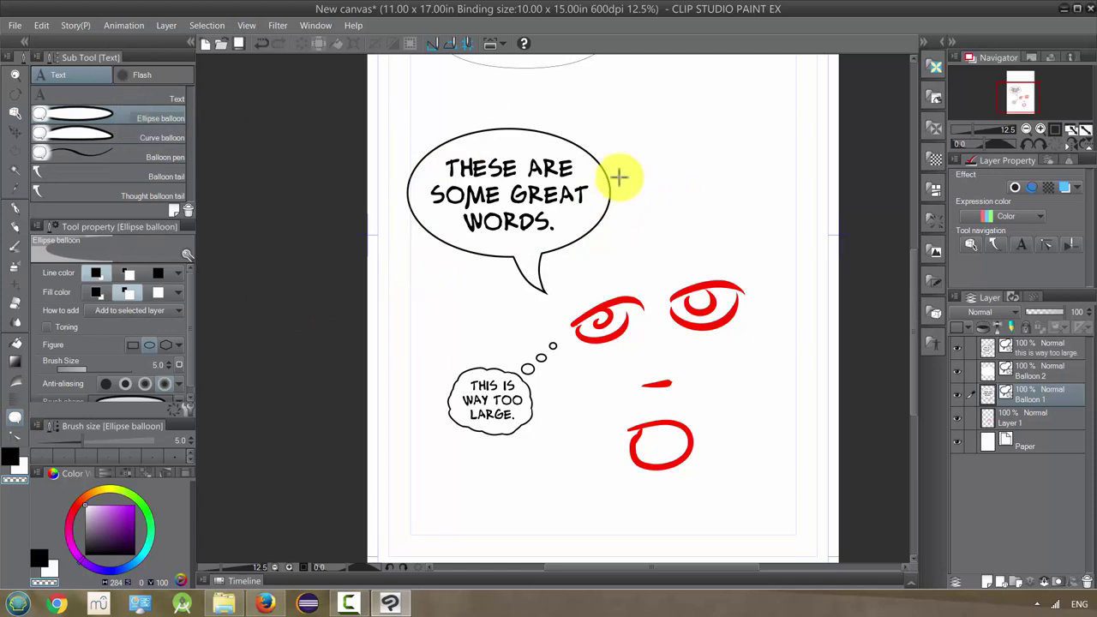
pyautogui.moveTo(647, 111)
pyautogui.mouseDown()
pyautogui.moveTo(664, 148)
pyautogui.moveTo(741, 175)
pyautogui.moveTo(716, 176)
pyautogui.moveTo(760, 220)
pyautogui.moveTo(685, 202)
pyautogui.moveTo(713, 212)
pyautogui.moveTo(707, 250)
pyautogui.mouseUp()
pyautogui.moveTo(761, 288)
pyautogui.mouseDown()
pyautogui.moveTo(774, 265)
pyautogui.moveTo(728, 166)
pyautogui.moveTo(759, 197)
pyautogui.moveTo(821, 173)
pyautogui.moveTo(742, 184)
pyautogui.moveTo(791, 123)
pyautogui.moveTo(773, 177)
pyautogui.moveTo(716, 195)
pyautogui.mouseUp()
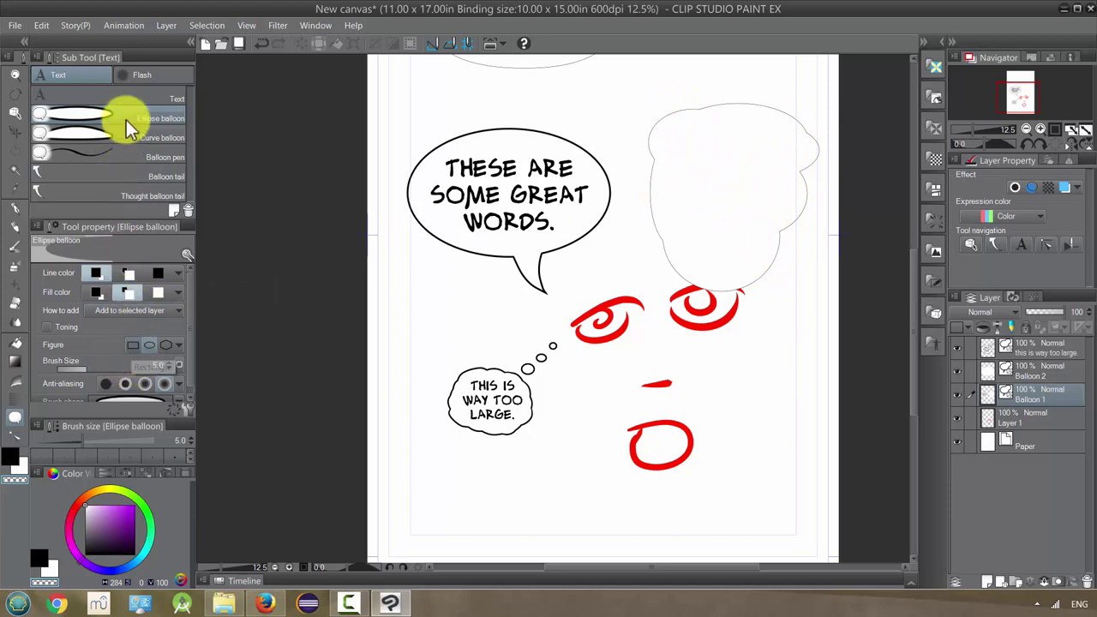
pyautogui.click(133, 348)
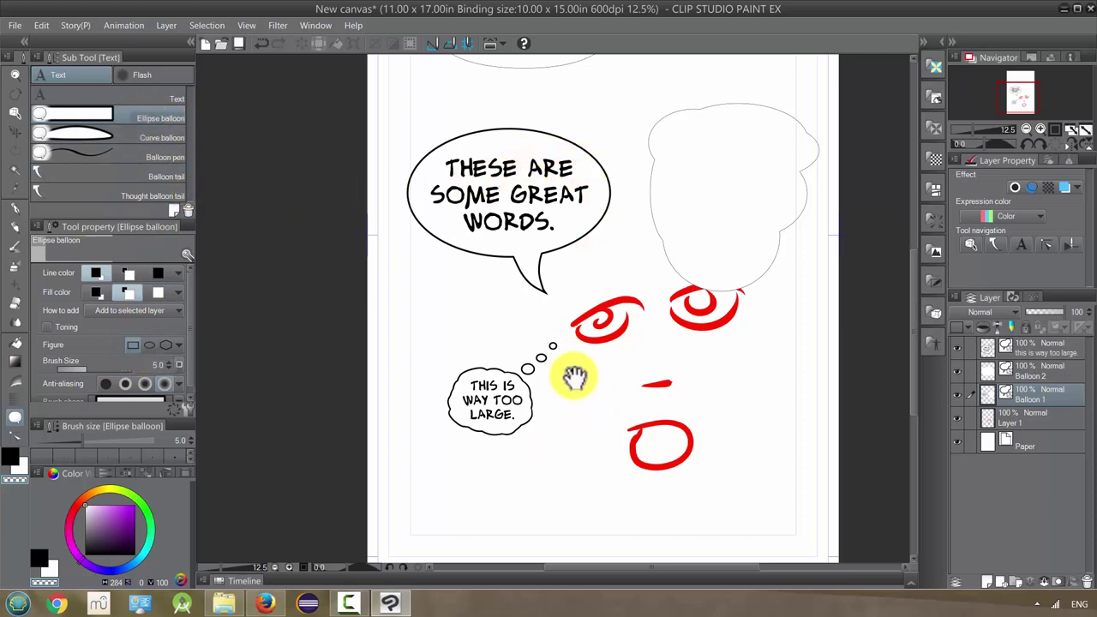
pyautogui.scroll(-3, 575, 372)
# - Drag a rectangular caption box across the bottom of the page
pyautogui.moveTo(432, 315); pyautogui.dragTo(702, 419)
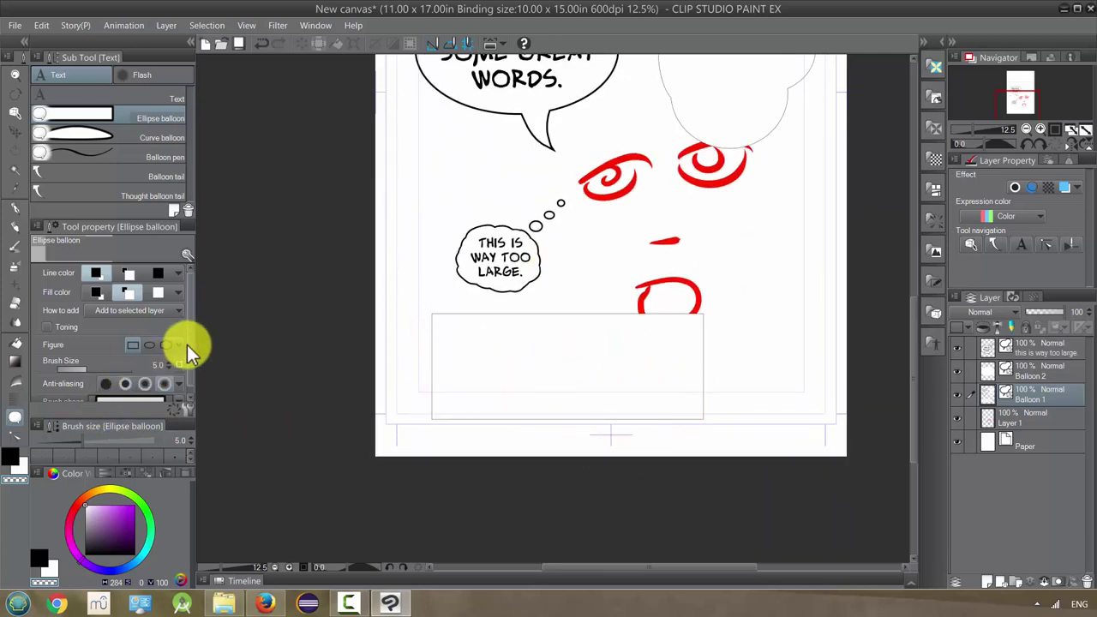
pyautogui.scroll(-1, 189, 345)
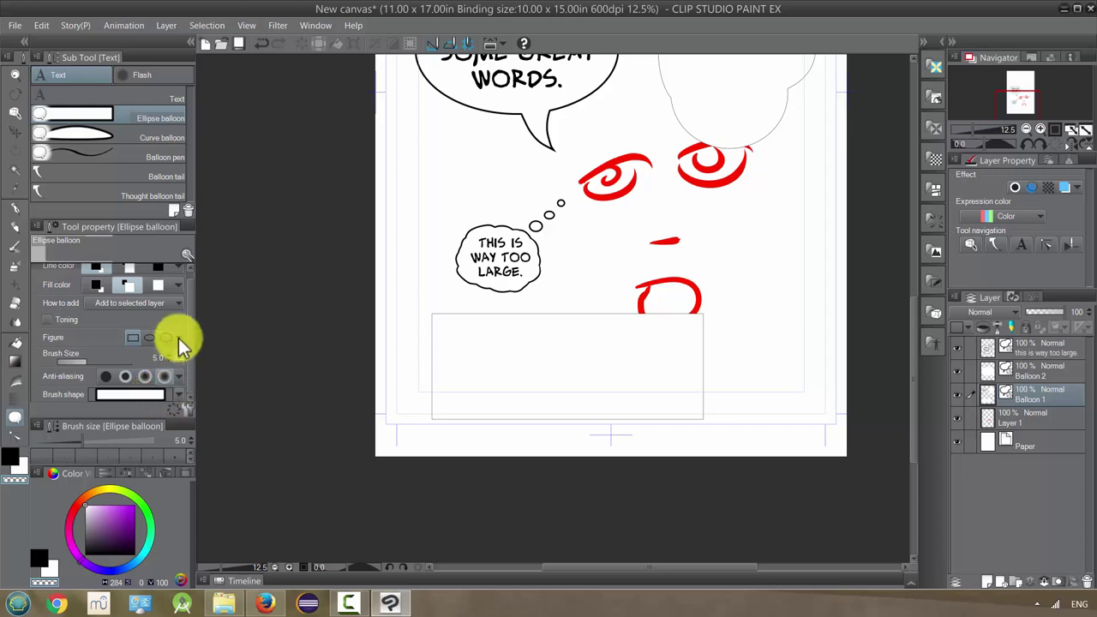
pyautogui.scroll(1, 190, 291)
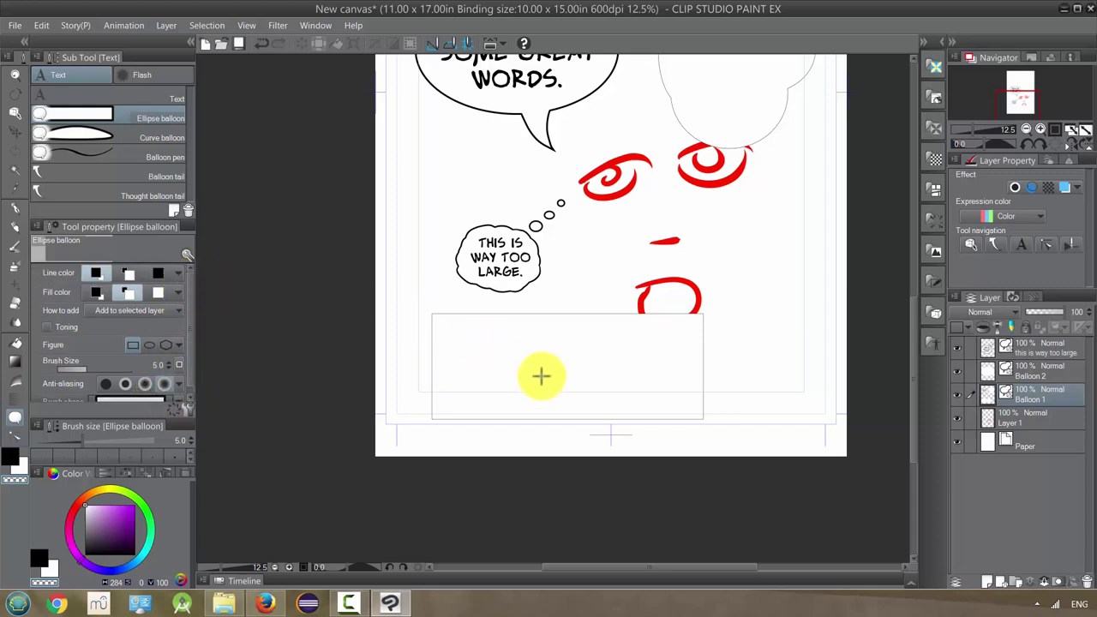
# - Set the Balloon 1 balloons' ground colour to bright green
pyautogui.press('o')
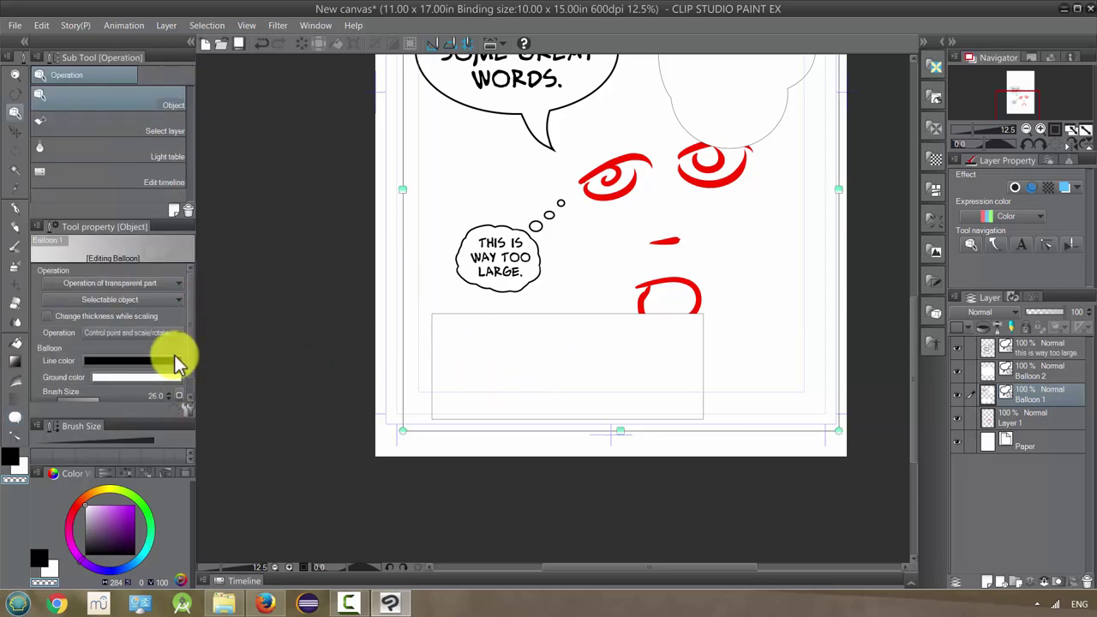
pyautogui.click(157, 378)
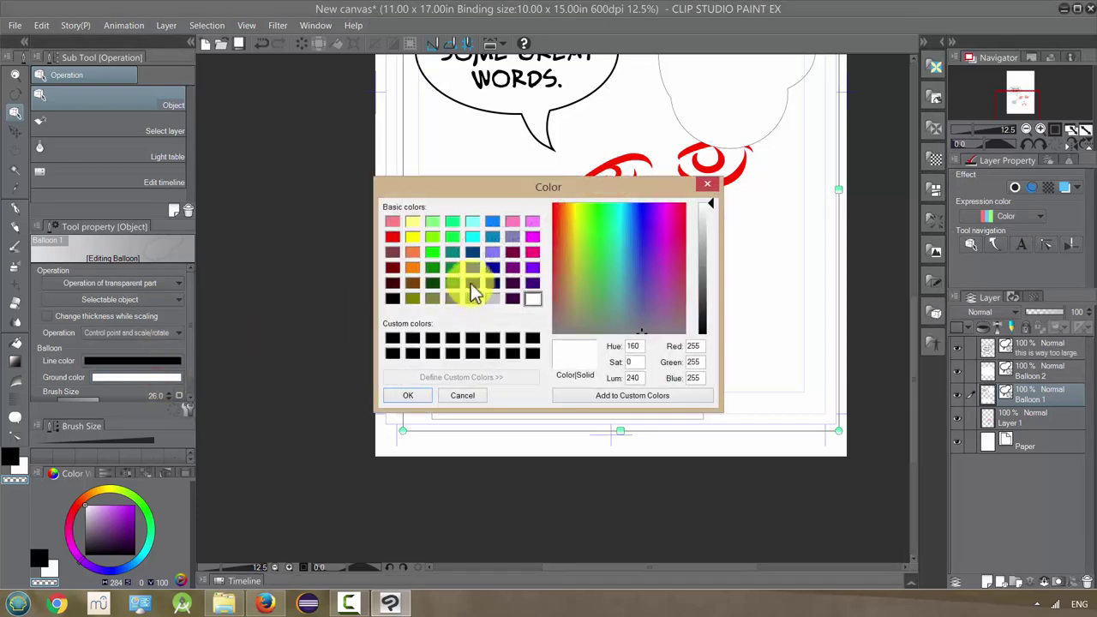
pyautogui.click(430, 256)
pyautogui.click(409, 393)
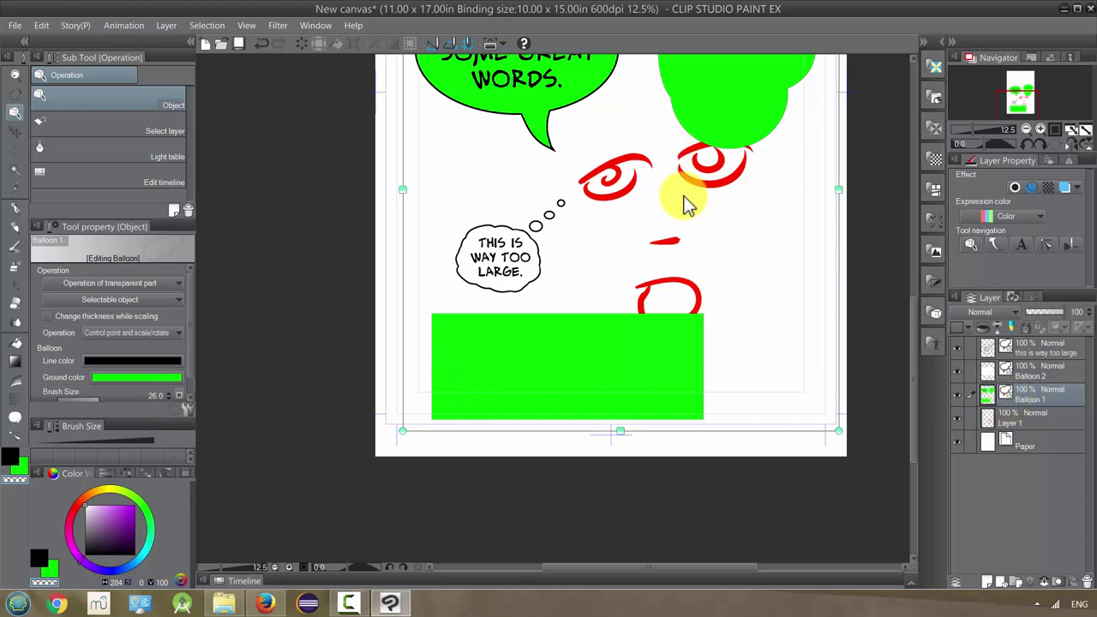
pyautogui.scroll(2, 913, 316)
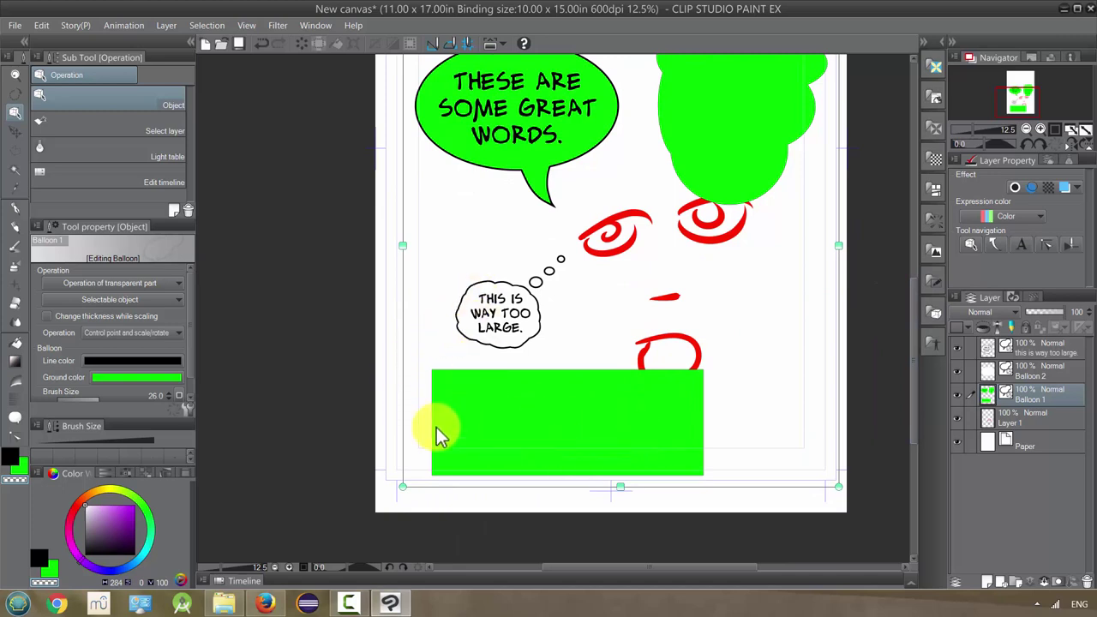
# - Extend the thought bubble trail and sketch a wavy Balloon pen outline right of the face
pyautogui.press('t')
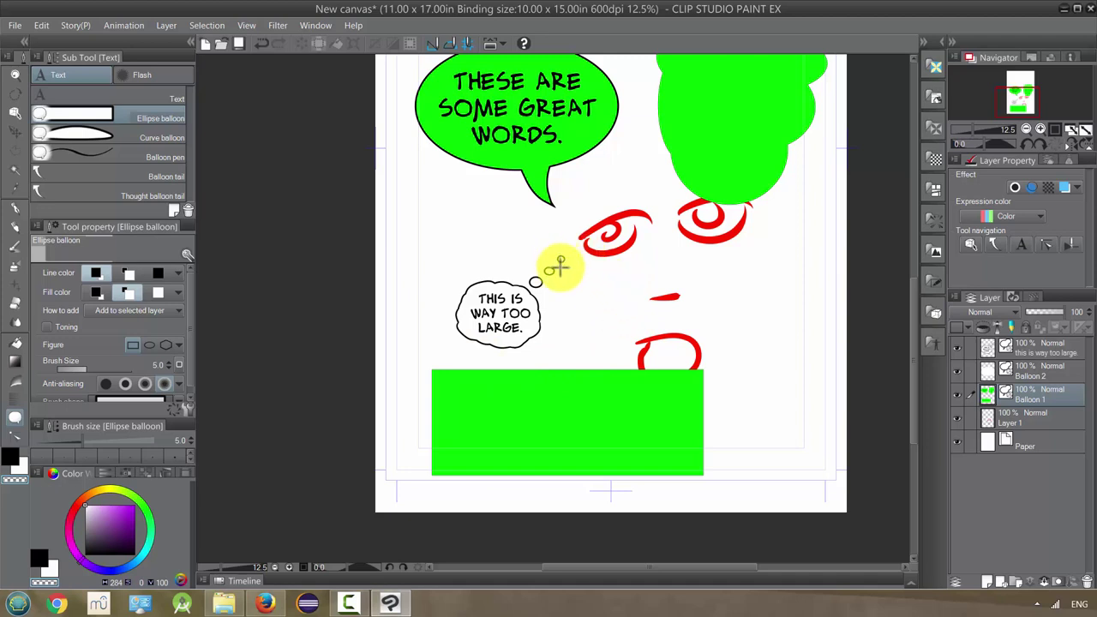
pyautogui.moveTo(558, 268); pyautogui.dragTo(560, 259)
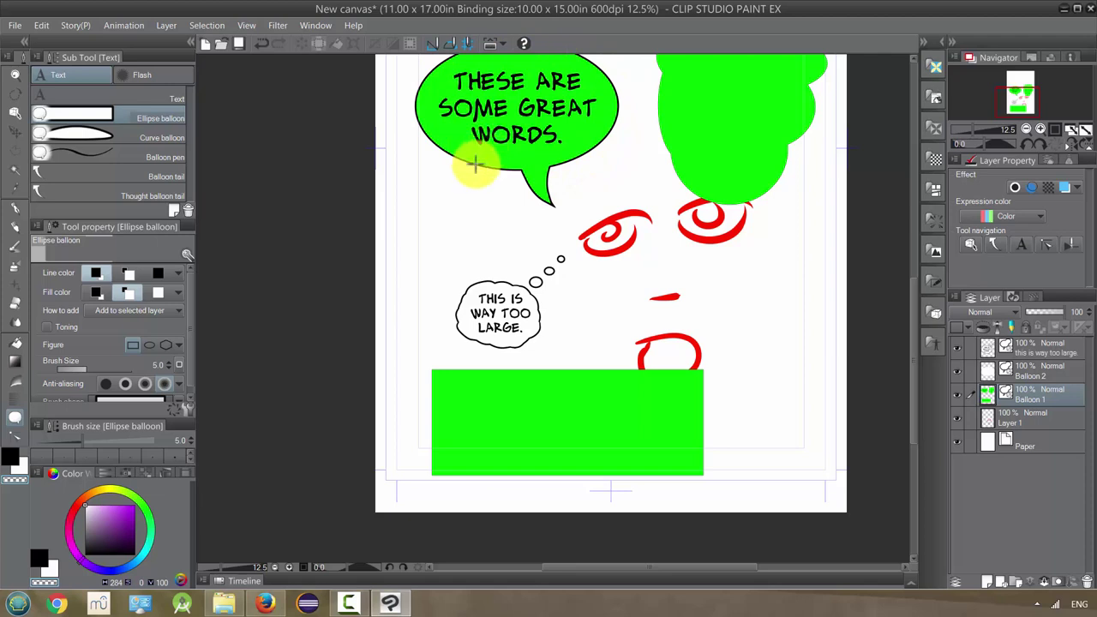
pyautogui.click(103, 157)
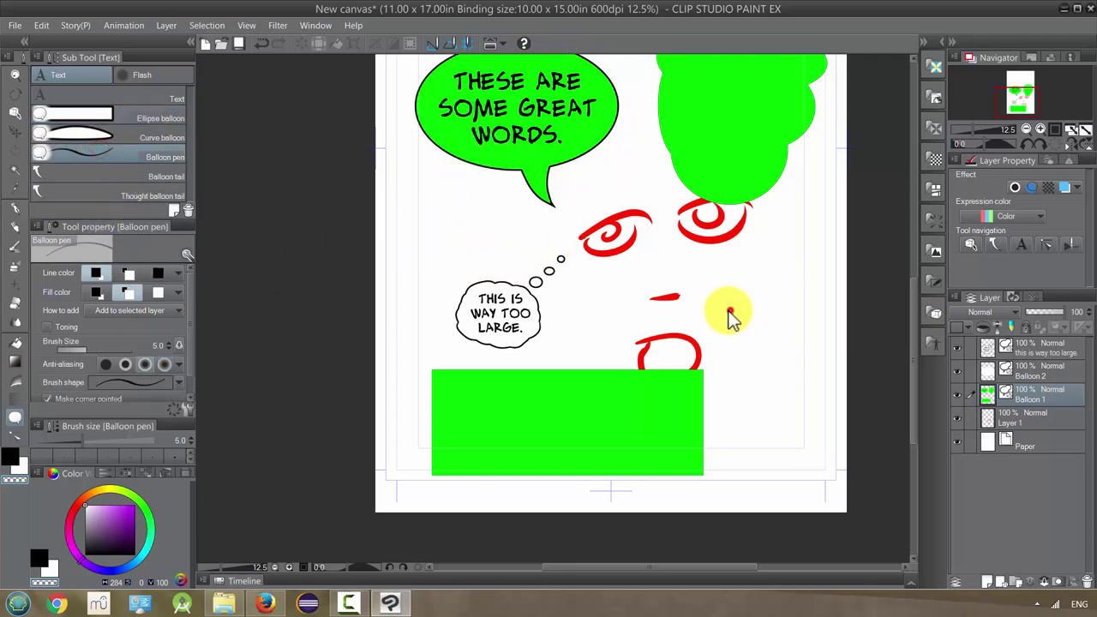
pyautogui.moveTo(727, 311)
pyautogui.mouseDown()
pyautogui.moveTo(783, 248)
pyautogui.moveTo(781, 223)
pyautogui.moveTo(826, 212)
pyautogui.moveTo(845, 254)
pyautogui.moveTo(780, 276)
pyautogui.mouseUp()
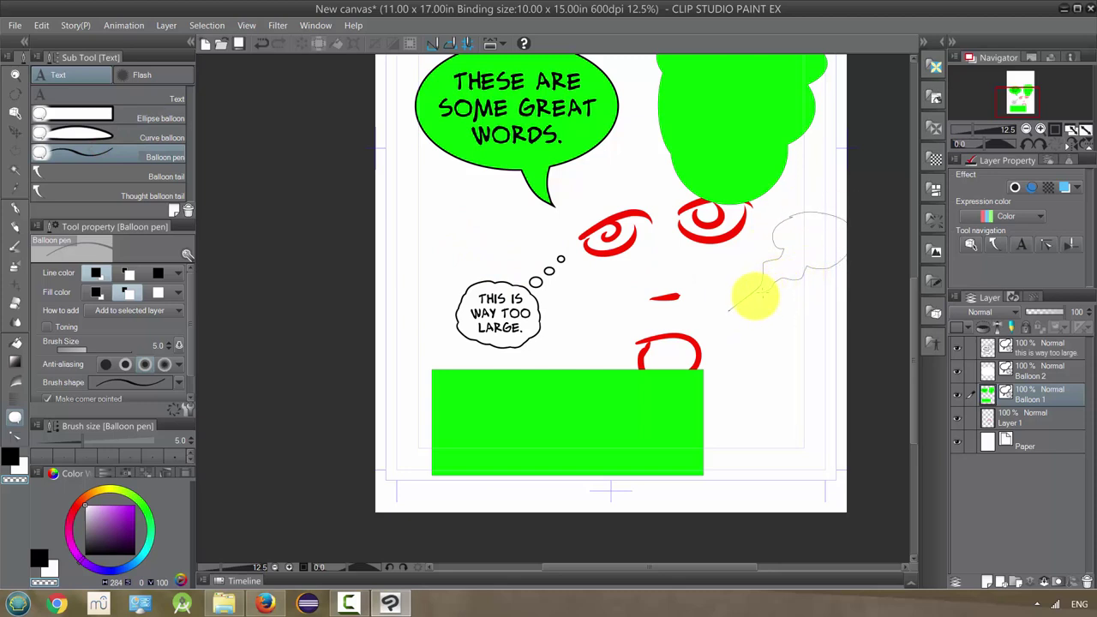
pyautogui.moveTo(734, 306)
pyautogui.mouseDown()
pyautogui.moveTo(805, 276)
pyautogui.moveTo(781, 267)
pyautogui.moveTo(811, 231)
pyautogui.moveTo(745, 319)
pyautogui.mouseUp()
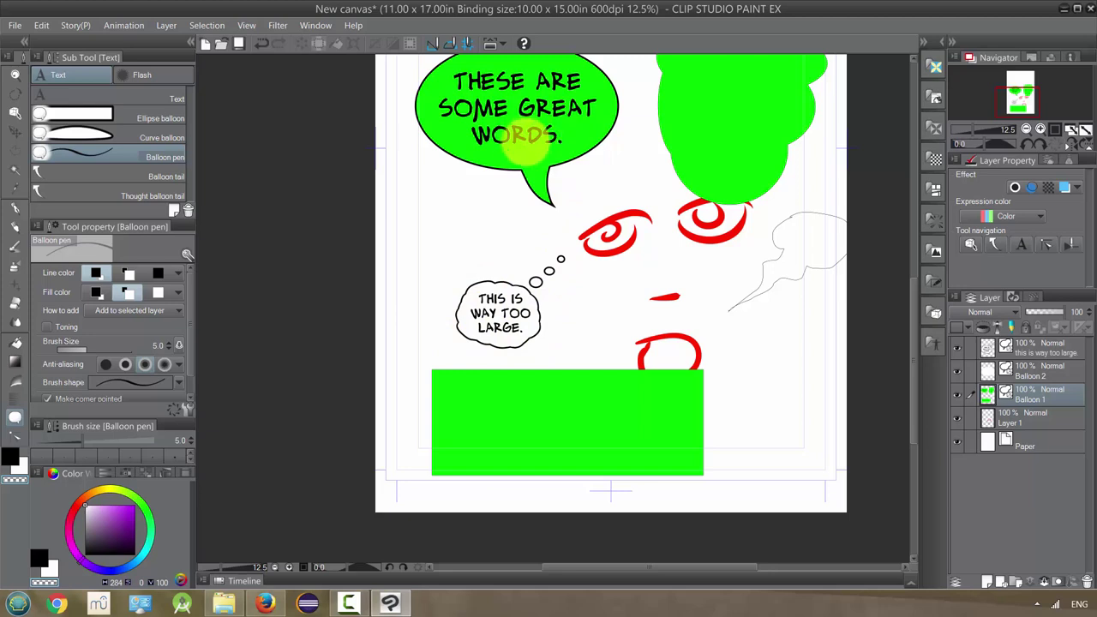
pyautogui.click(917, 310)
pyautogui.scroll(5, 912, 234)
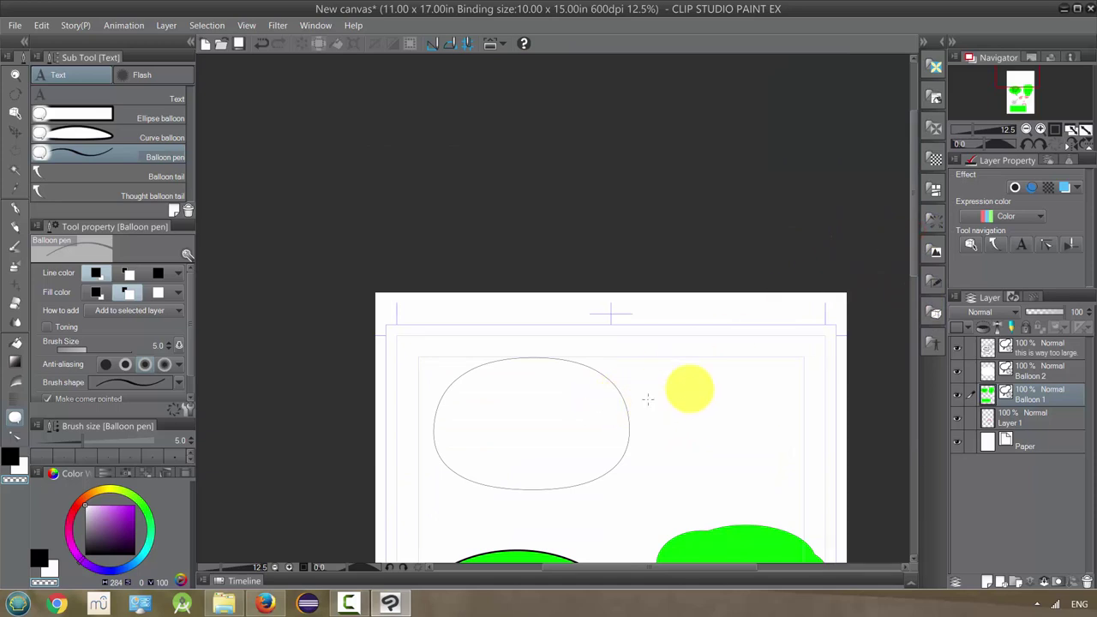
pyautogui.moveTo(911, 259); pyautogui.dragTo(889, 391)
pyautogui.scroll(-1, 889, 391)
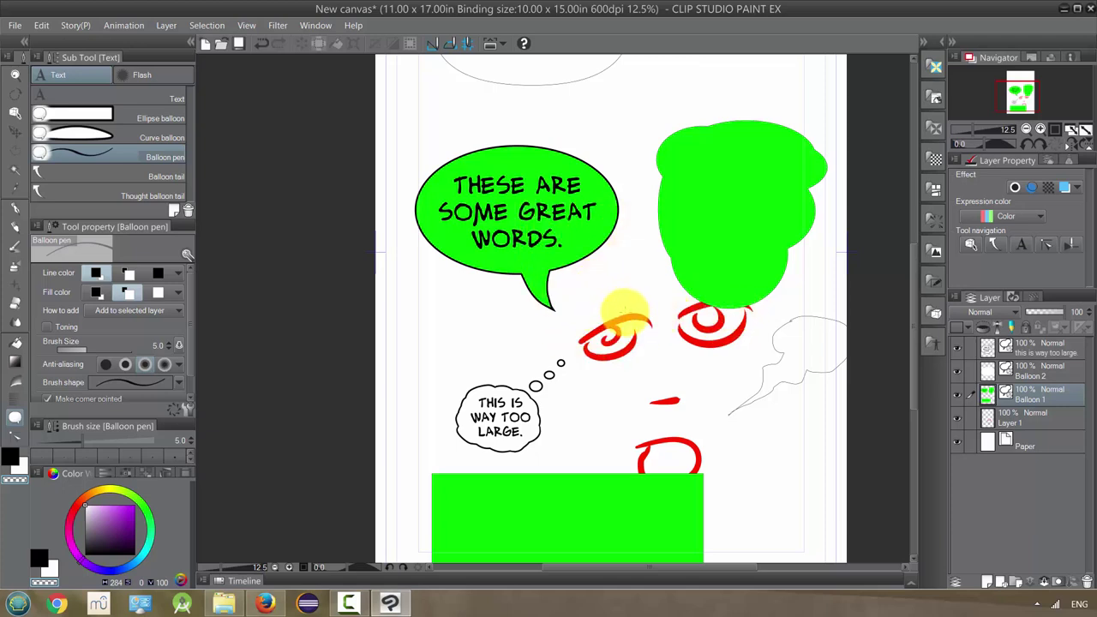
pyautogui.scroll(-1, 626, 324)
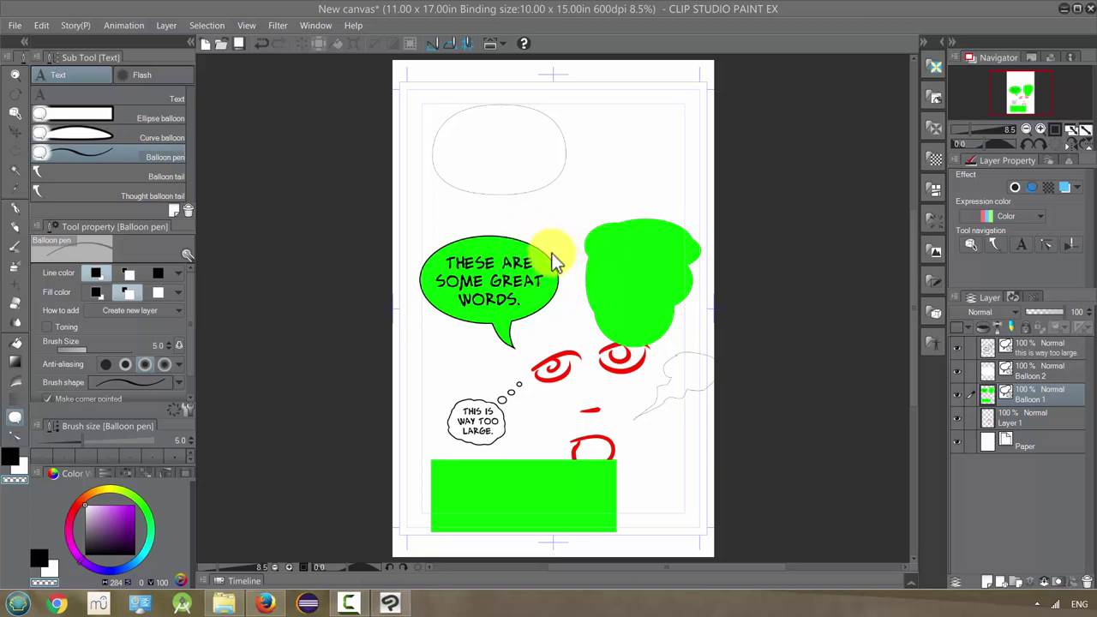
# - Set the balloon tool's How to add to 'Create new layer' and lock Balloon 1
pyautogui.click(162, 314)
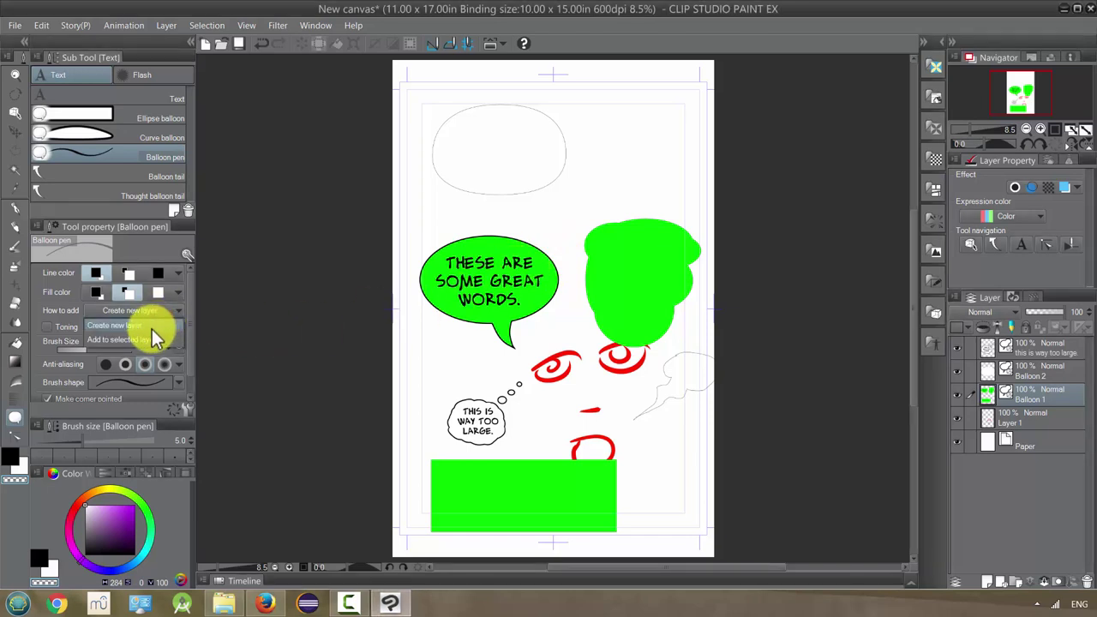
pyautogui.click(150, 327)
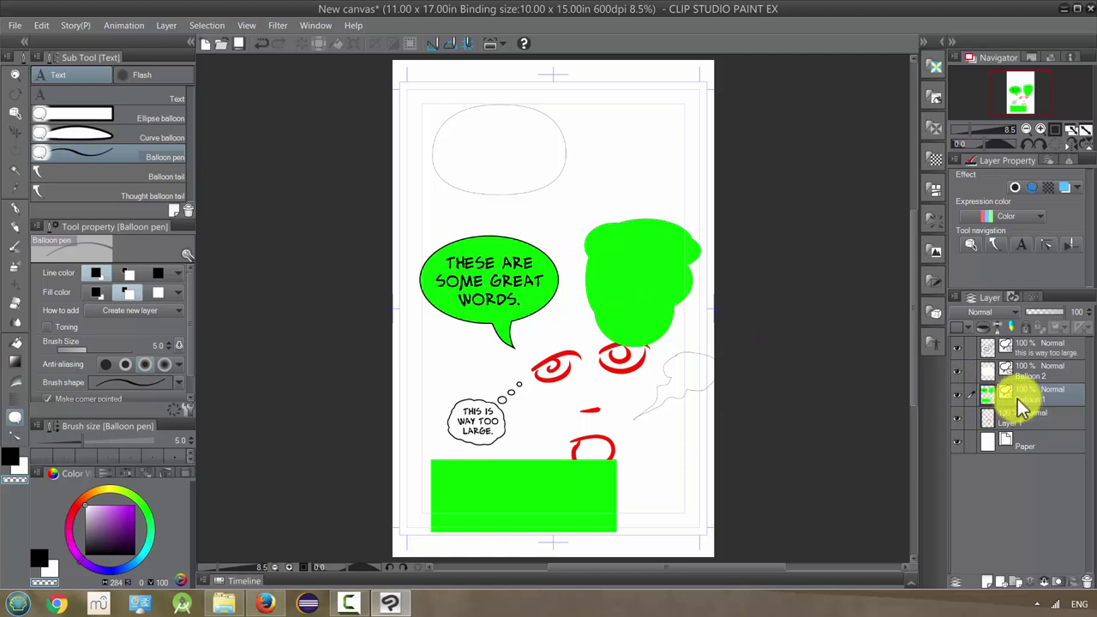
pyautogui.click(1025, 328)
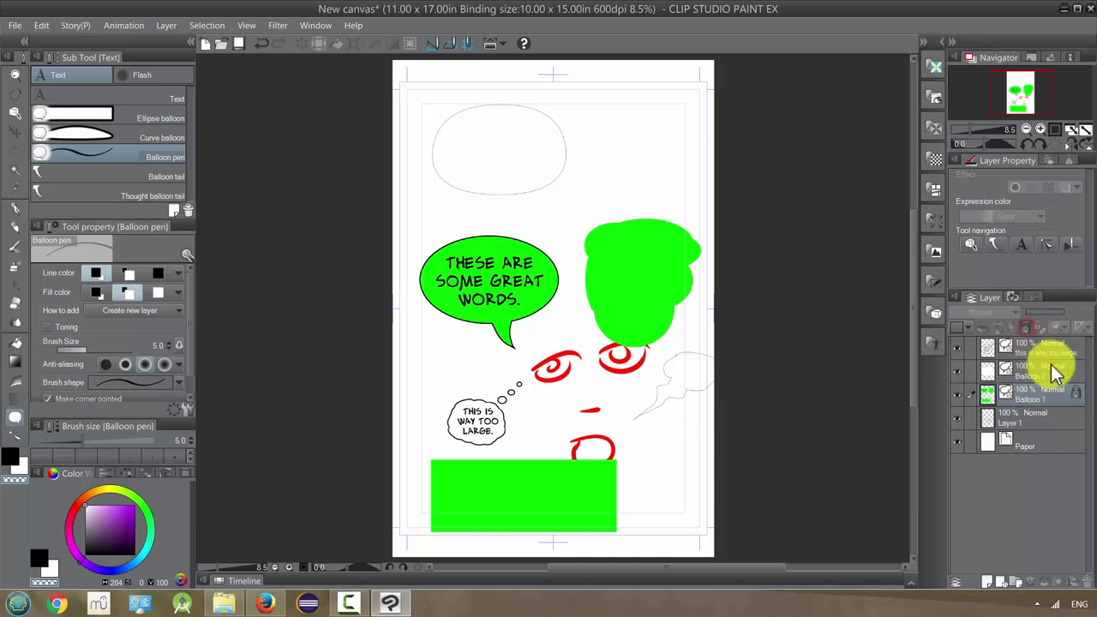